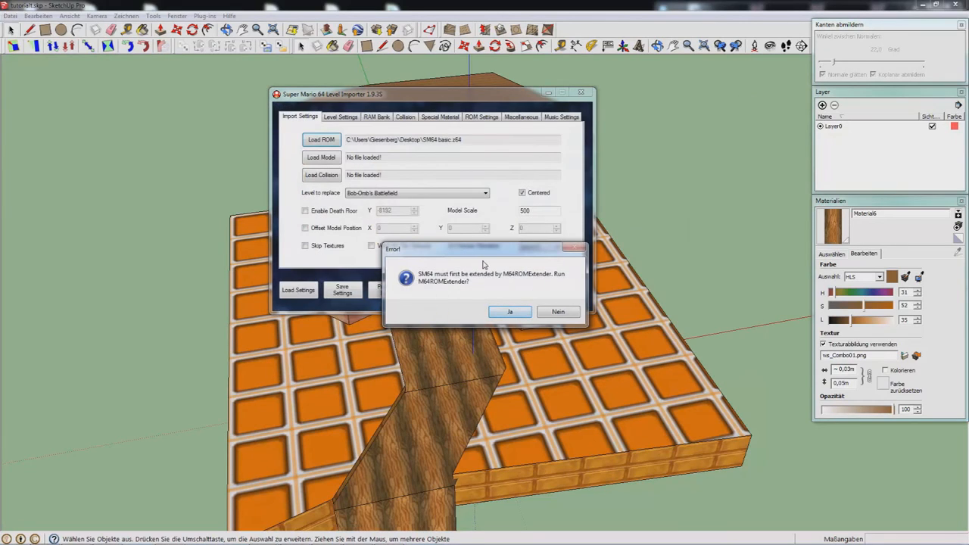
Step: Decline the ROM extension, dismiss the invalid-ROM error, and load MOP2.z64 from the Desktop
left_click(557, 312)
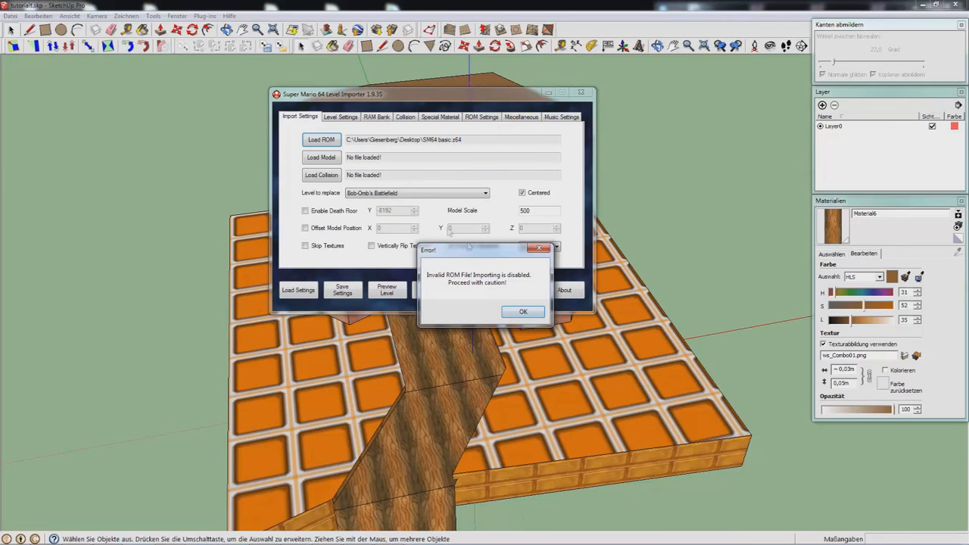
left_click(522, 311)
left_click(333, 142)
scroll(485, 257, "down", 5)
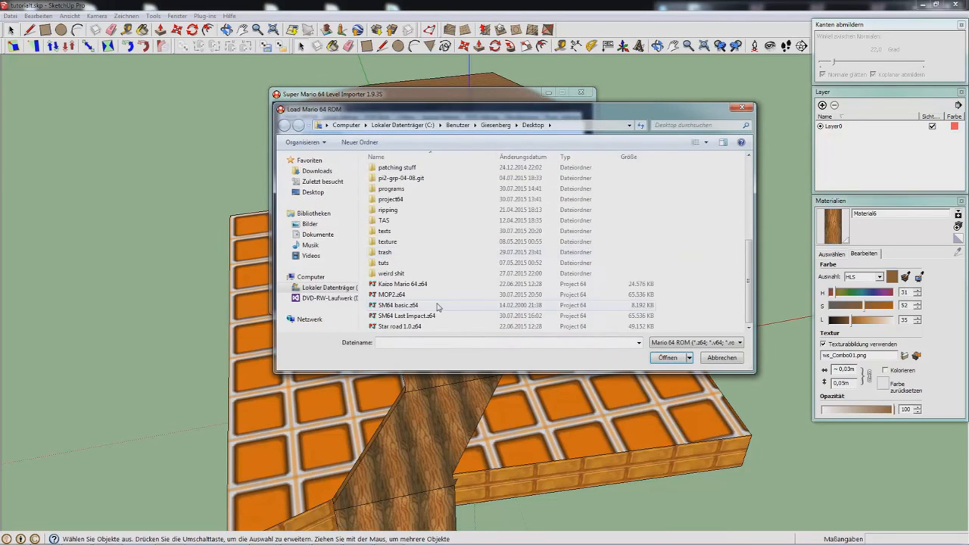
double_click(434, 302)
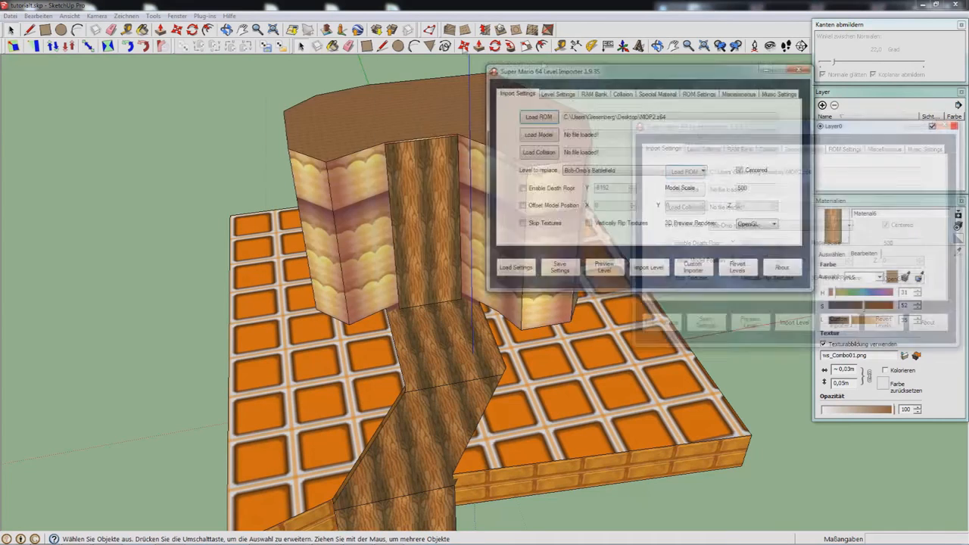
left_click_drag(597, 74, 531, 101)
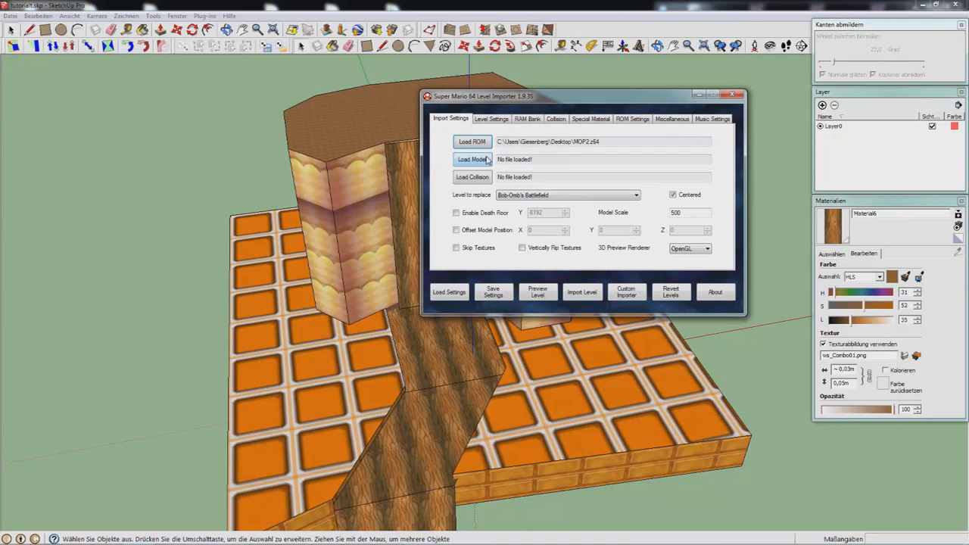
Step: Start a 3D-model export of the SketchUp level via Datei > Exportieren > 3D-Modell
left_click(488, 159)
scroll(577, 226, "down", 2)
scroll(577, 225, "down", 2)
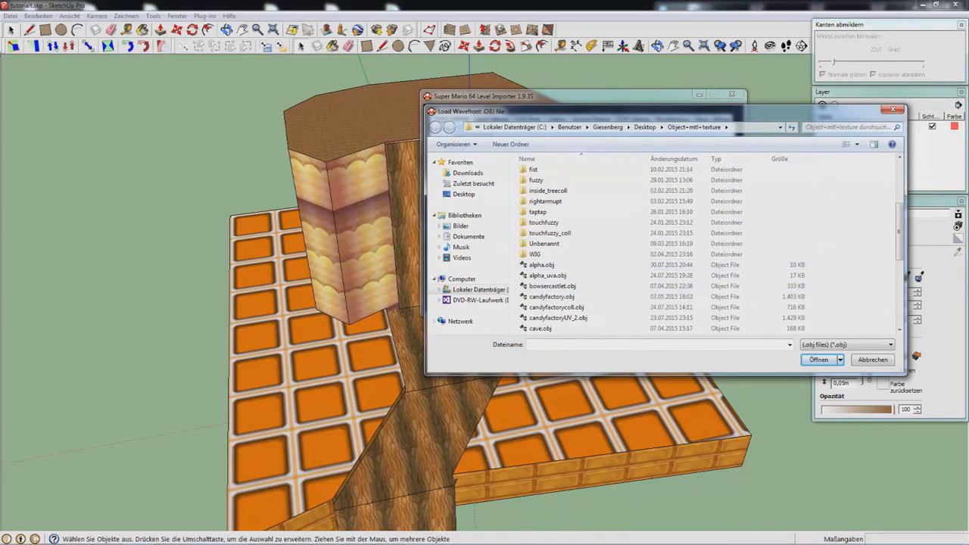
left_click(10, 16)
mouse_move(105, 185)
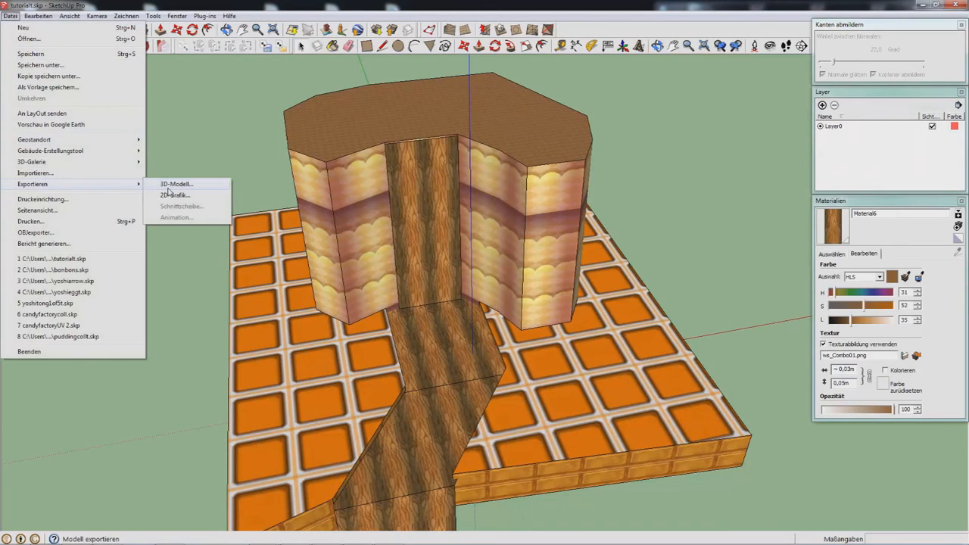
left_click(168, 187)
Step: Overwrite alpha.obj with the export and load it in the importer as the level model
double_click(444, 378)
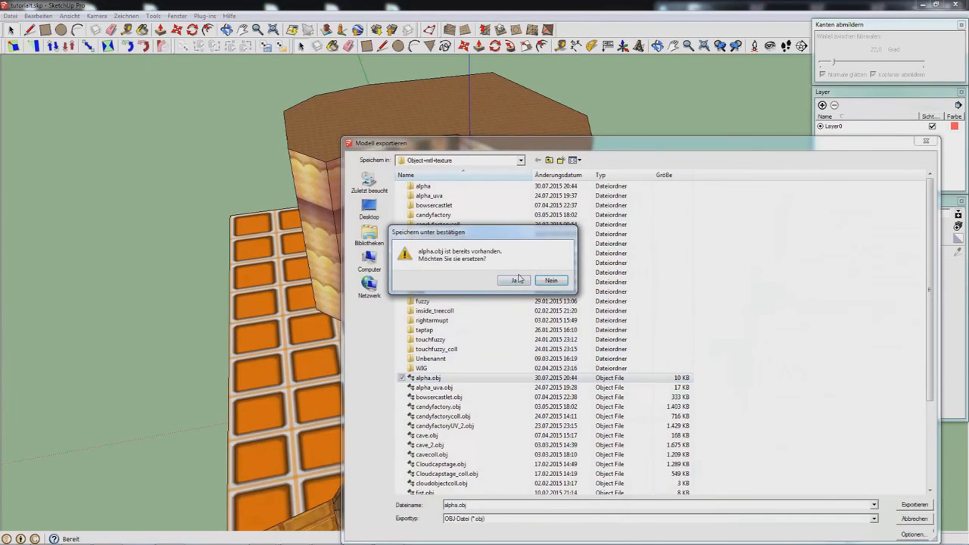
left_click(518, 280)
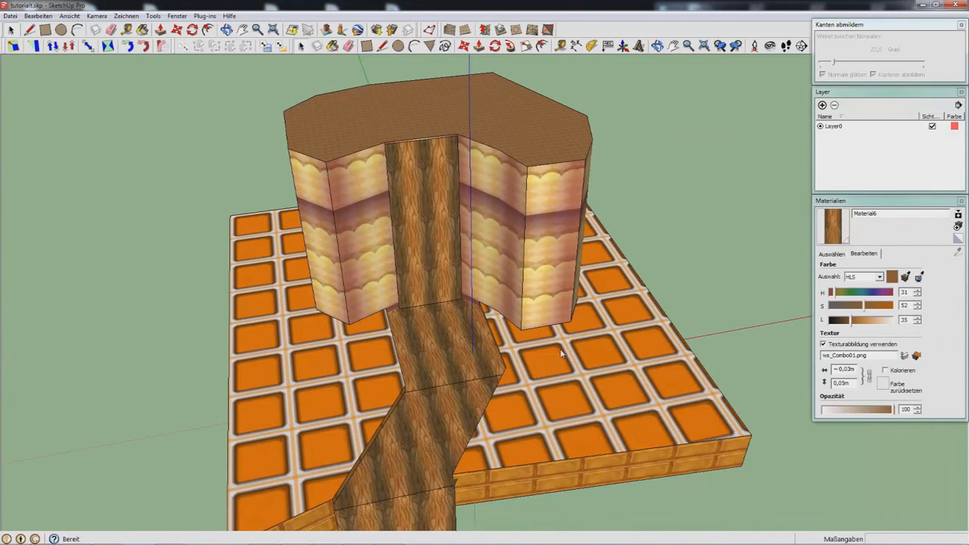
left_click(542, 350)
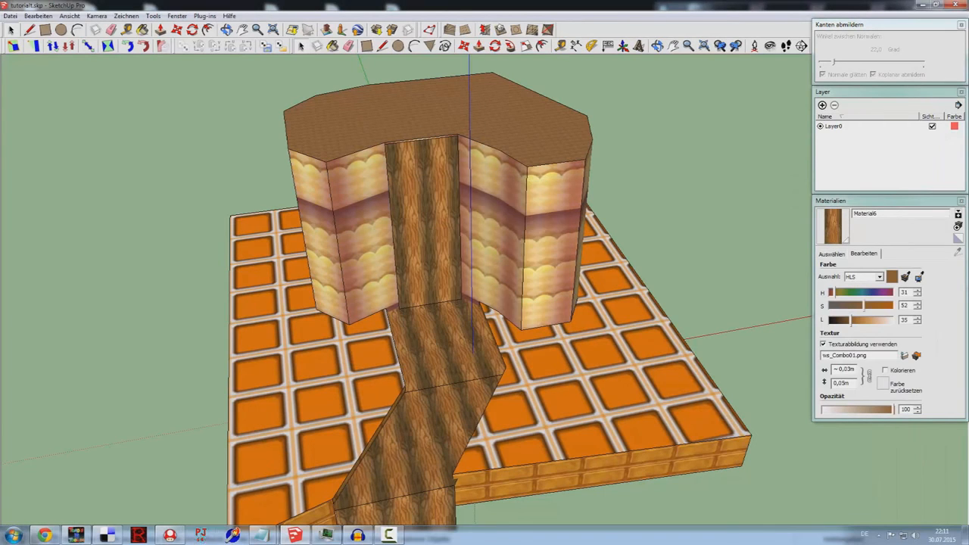
left_click(171, 536)
double_click(563, 264)
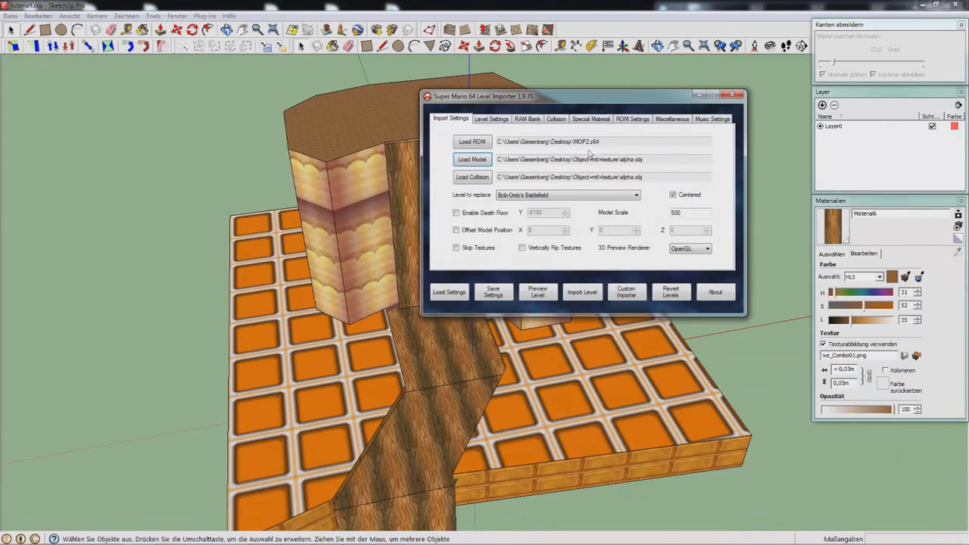
left_click(539, 292)
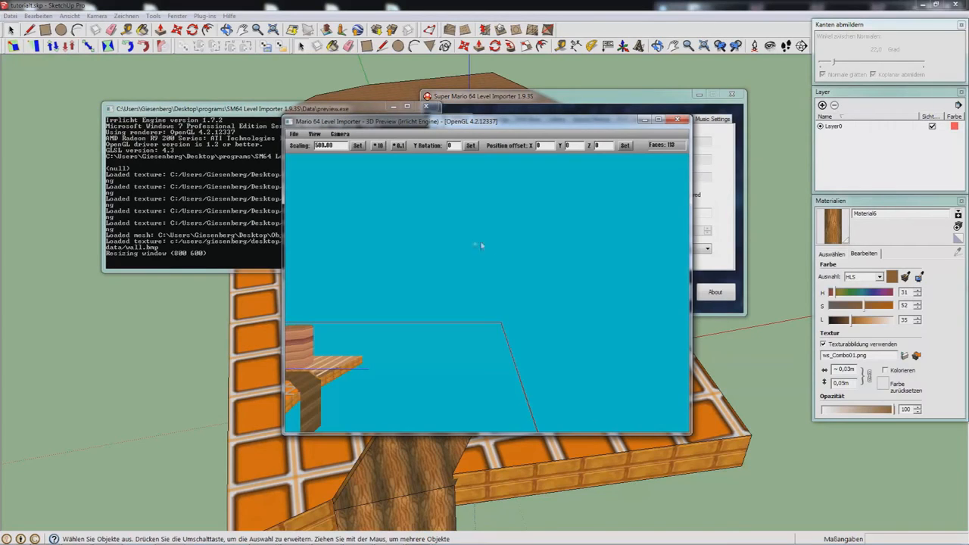
mouse_move(439, 242)
left_mouse_down()
mouse_move(446, 249)
mouse_move(679, 210)
mouse_move(496, 245)
mouse_move(581, 239)
mouse_move(574, 253)
mouse_move(437, 224)
mouse_move(440, 212)
mouse_move(422, 233)
mouse_move(468, 204)
mouse_move(439, 231)
left_mouse_up()
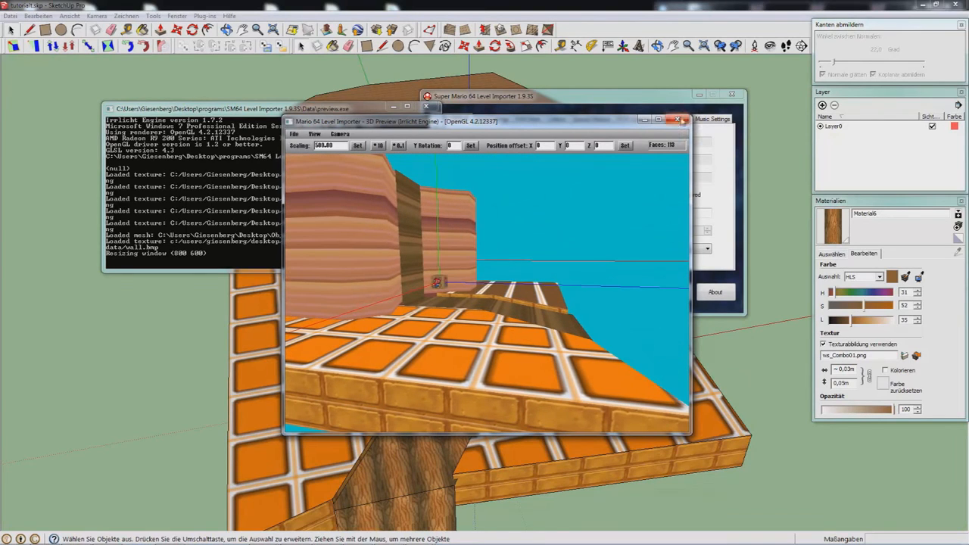
left_click(676, 119)
left_click_drag(699, 212, 664, 212)
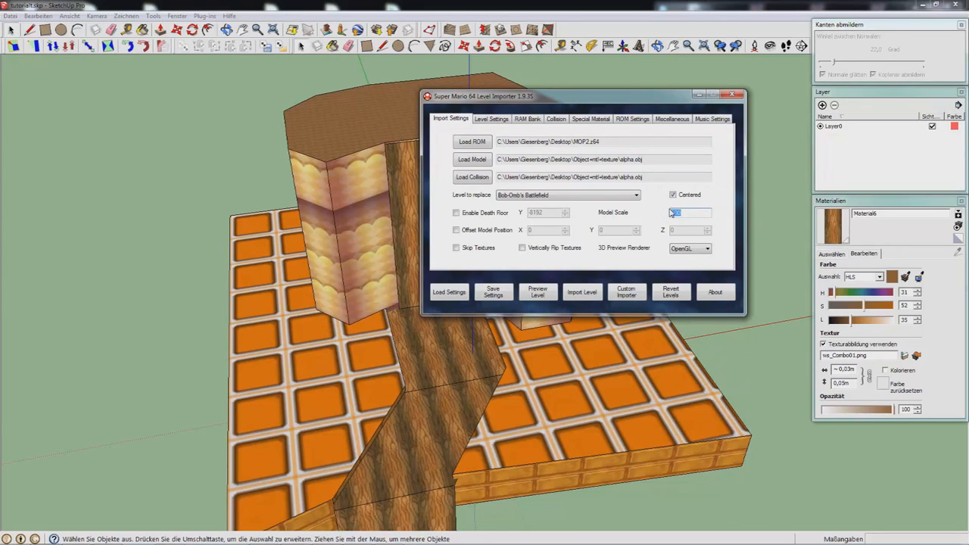
Step: Choose End Cake Picture from the Level to replace list instead of Bob-Omb's Battlefield
left_click(598, 195)
scroll(564, 351, "down", 4)
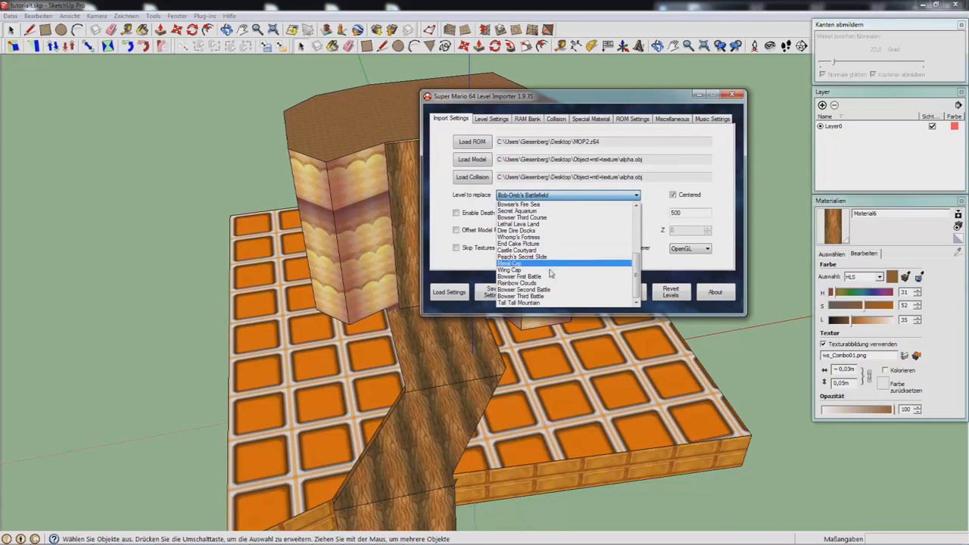
scroll(551, 234, "up", 2)
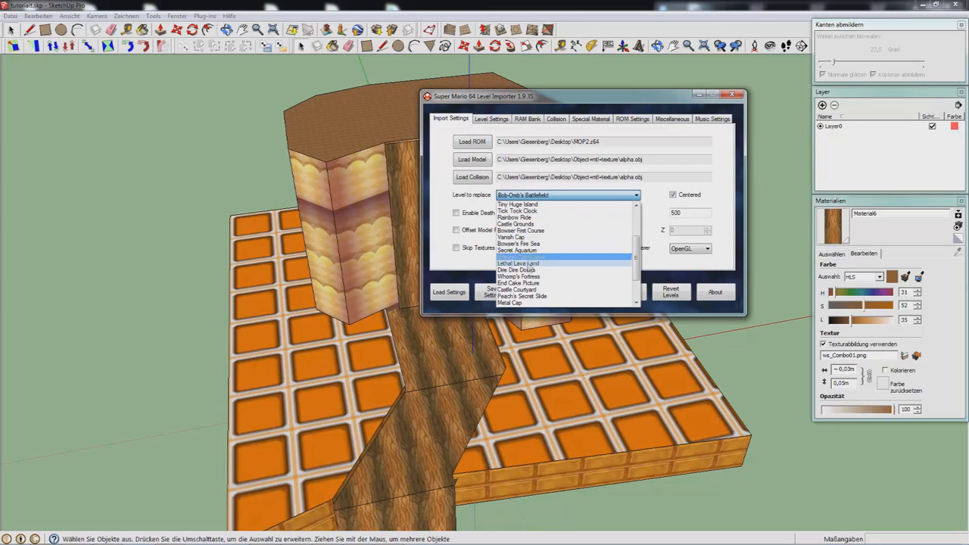
left_click(524, 283)
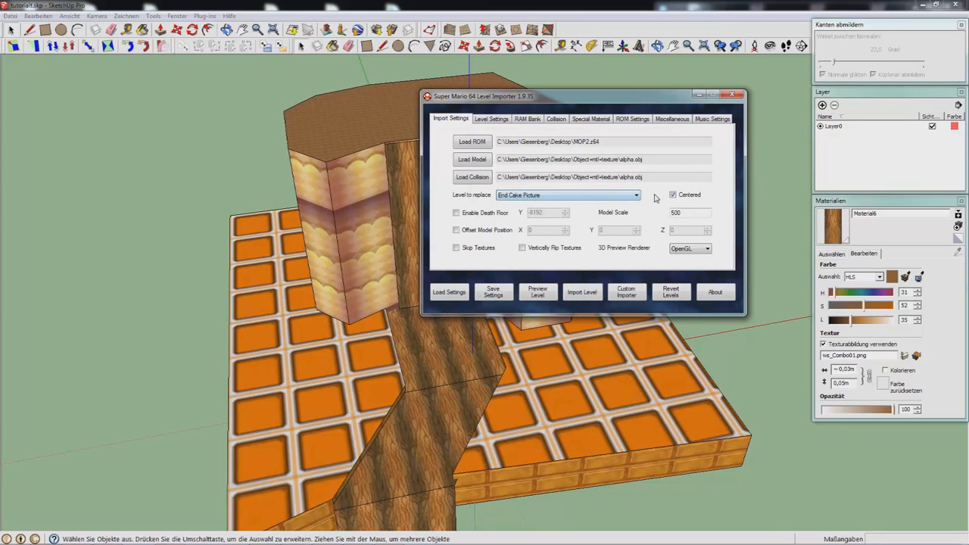
left_click(604, 196)
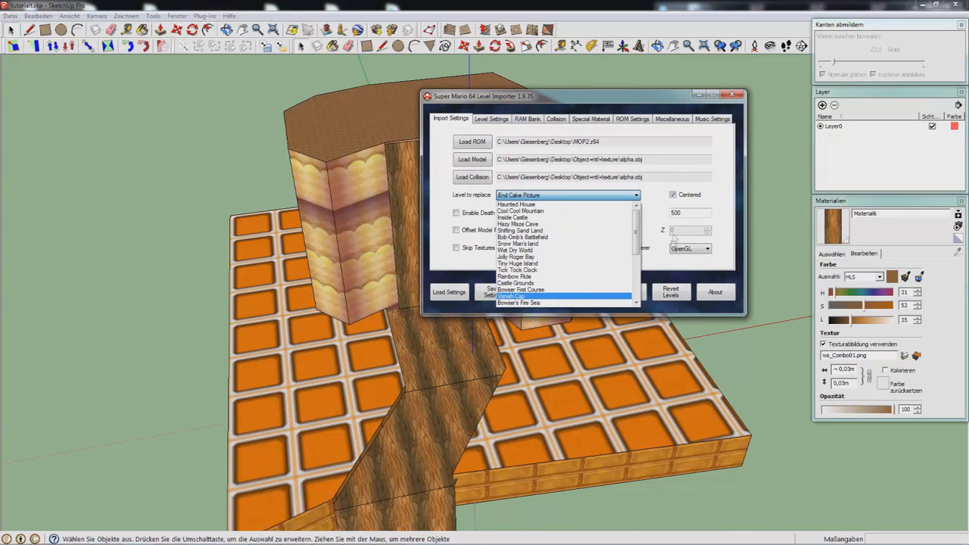
left_click(660, 194)
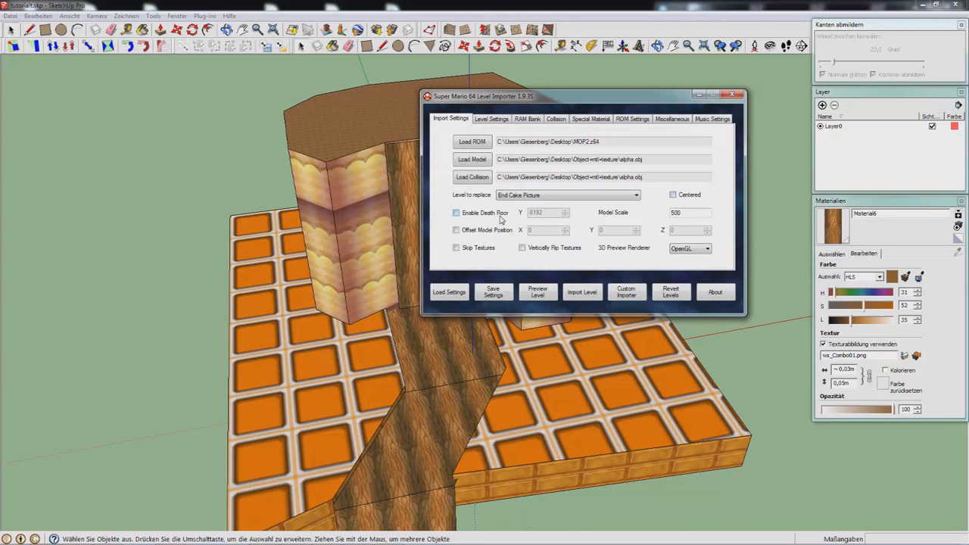
mouse_move(454, 341)
middle_mouse_down()
mouse_move(455, 399)
mouse_move(339, 129)
mouse_move(346, 360)
middle_mouse_up()
scroll(672, 225, "down", 3)
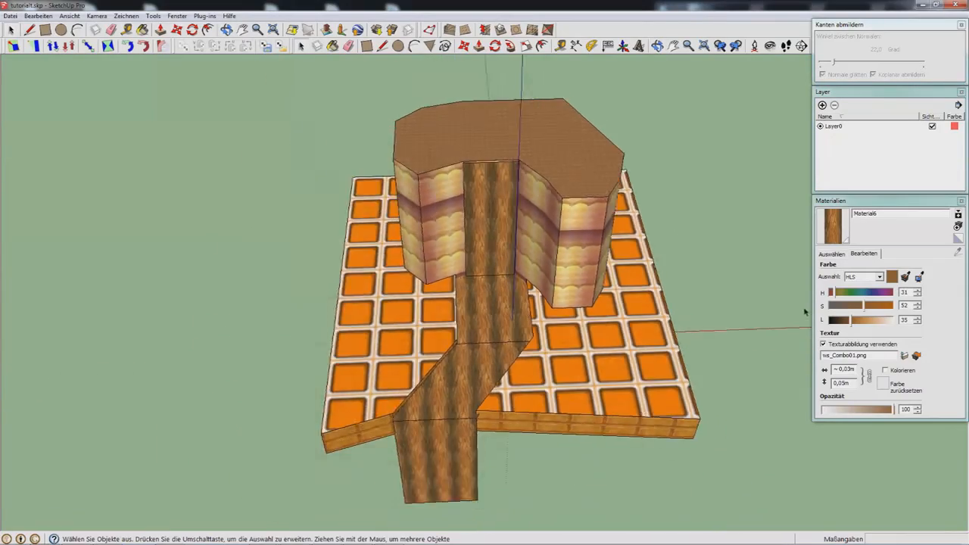
scroll(805, 310, "up", 3)
middle_click_drag(539, 284, 615, 281)
scroll(462, 250, "down", 4)
middle_click_drag(359, 306, 383, 394)
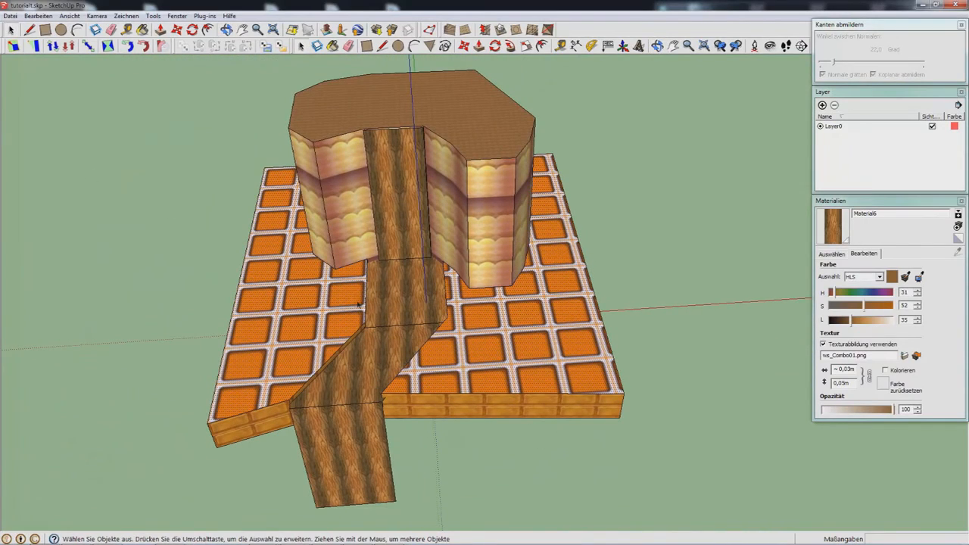
mouse_move(360, 537)
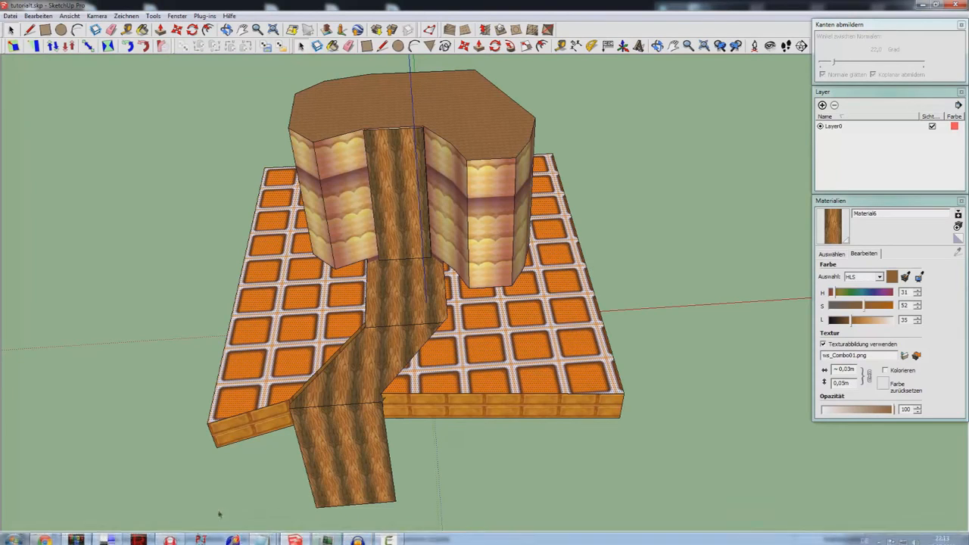
Step: Enable Offset Model Position and box-select the whole level model in SketchUp
left_click(217, 454)
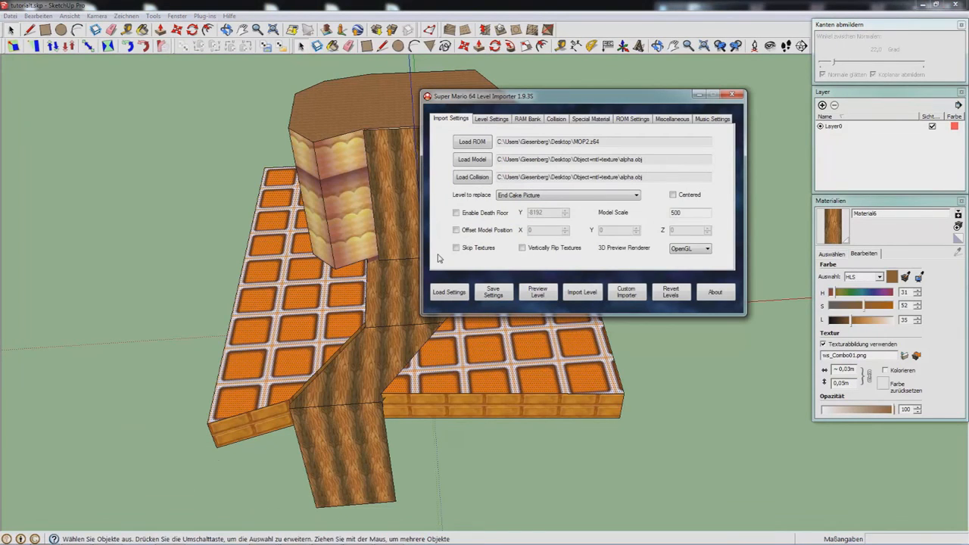
left_click(486, 234)
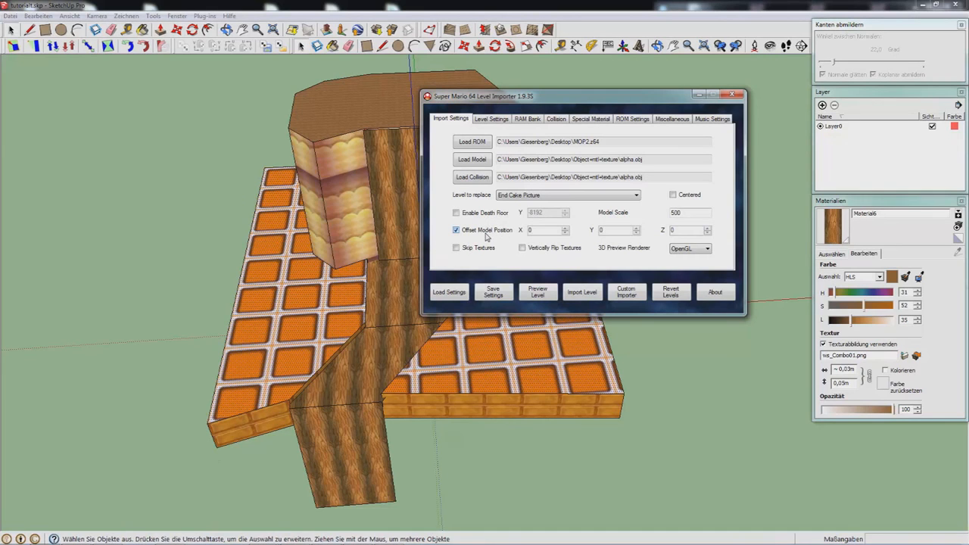
middle_click_drag(488, 409, 452, 235)
scroll(452, 235, "down", 3)
key("space")
left_click_drag(260, 423, 609, 145)
middle_click_drag(485, 303, 464, 324)
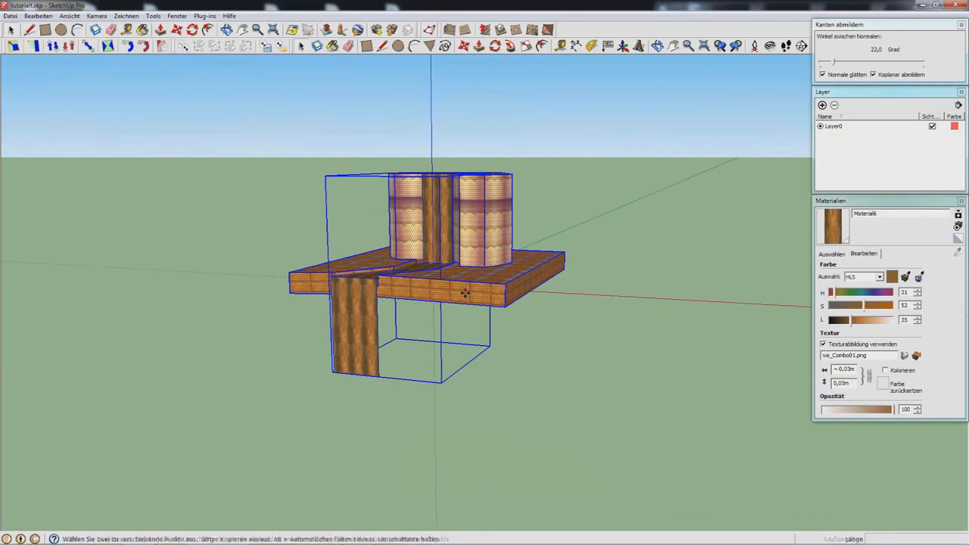
Step: Move the selected level model lower with the Move tool (M)
key("m")
left_click(462, 338)
middle_click_drag(463, 334, 591, 259)
key("ctrl+t")
key("space")
left_click(162, 537)
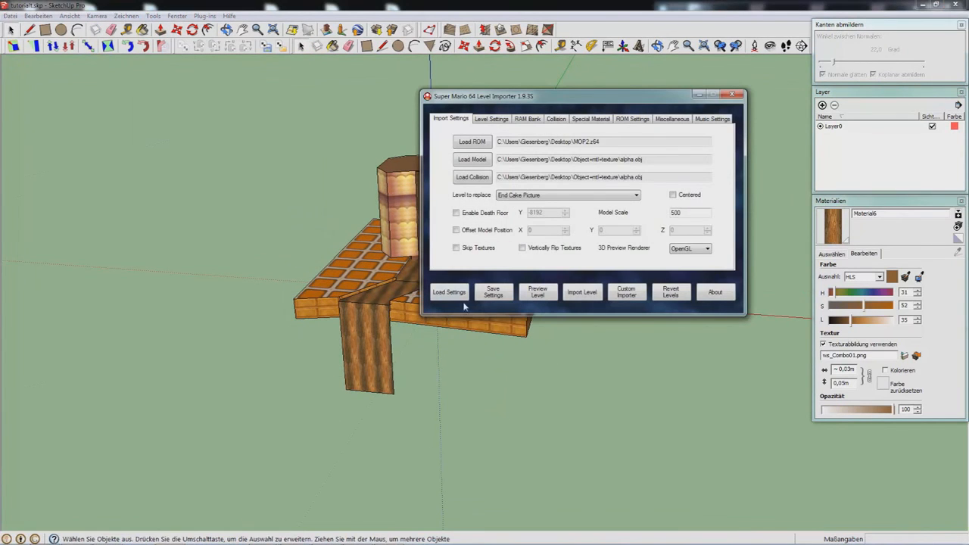
Step: Toggle the texture checkbox so Vertically Flip Textures is off
left_click(489, 250)
Step: Keep the OpenGL renderer, show Level Settings and leave Terrain Type at Normal A
left_click(675, 246)
left_click(680, 247)
left_click(480, 120)
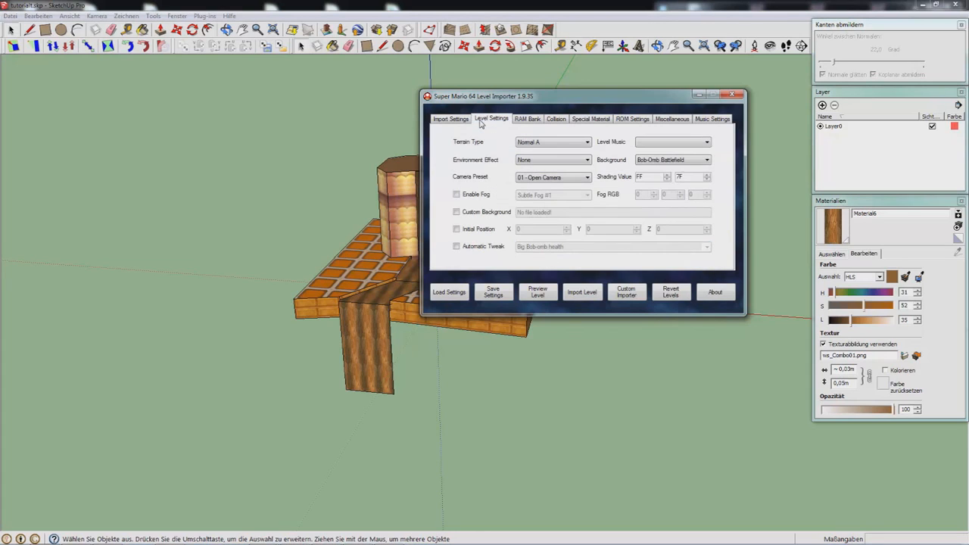
left_click(541, 142)
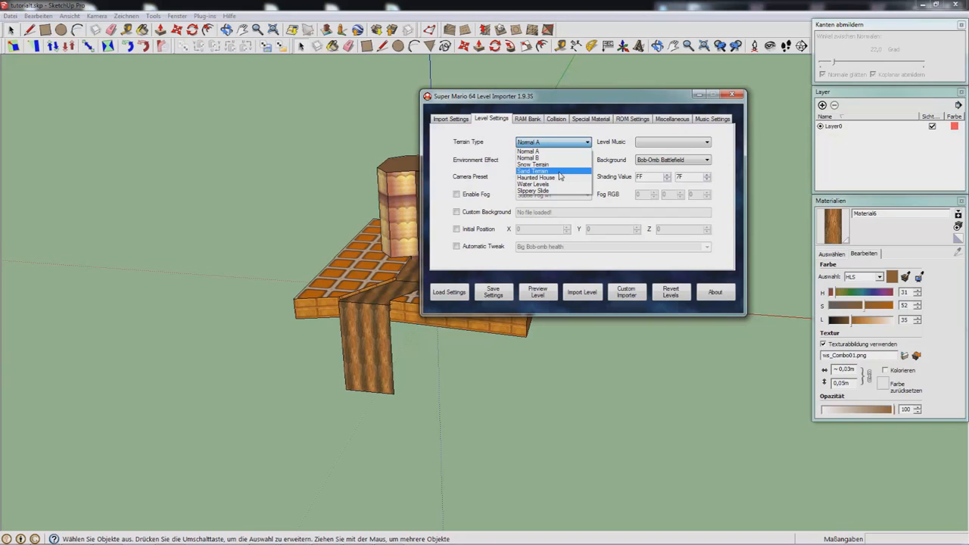
left_click(636, 144)
Step: Browse the Level Music list, then open the Environment Effect choices
left_click(641, 144)
scroll(681, 212, "down", 5)
scroll(690, 239, "down", 10)
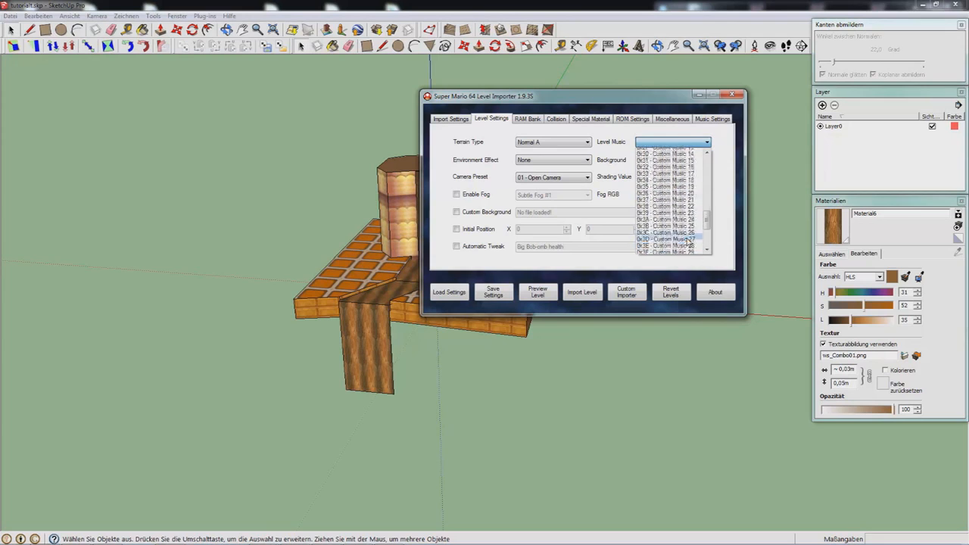
scroll(695, 190, "up", 5)
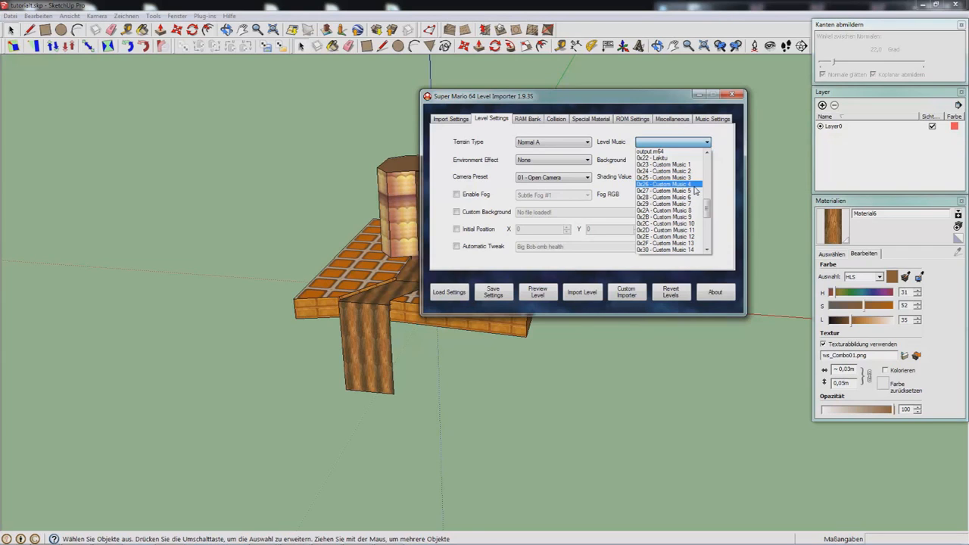
left_click(530, 160)
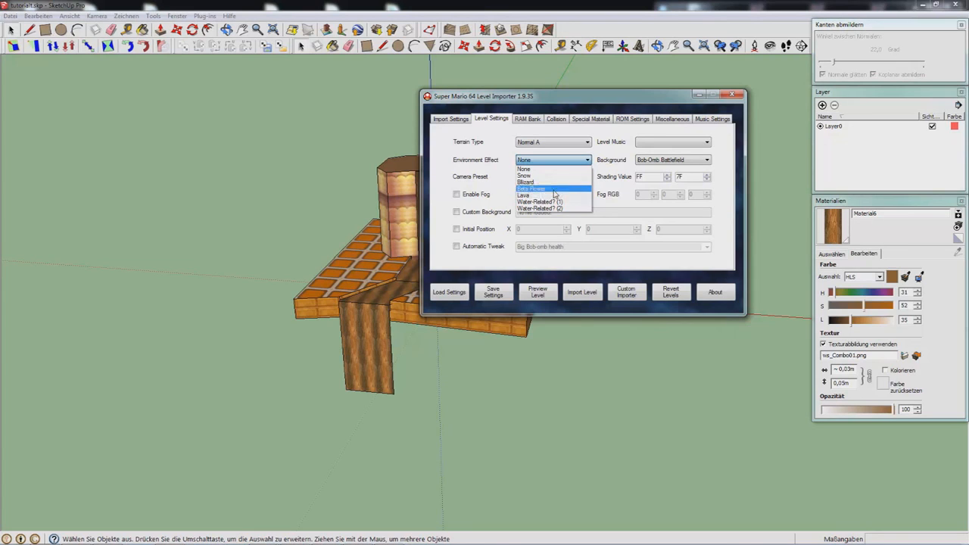
Step: Keep Environment Effect None and Camera Preset 01 - Open Camera
left_click(469, 172)
left_click(529, 178)
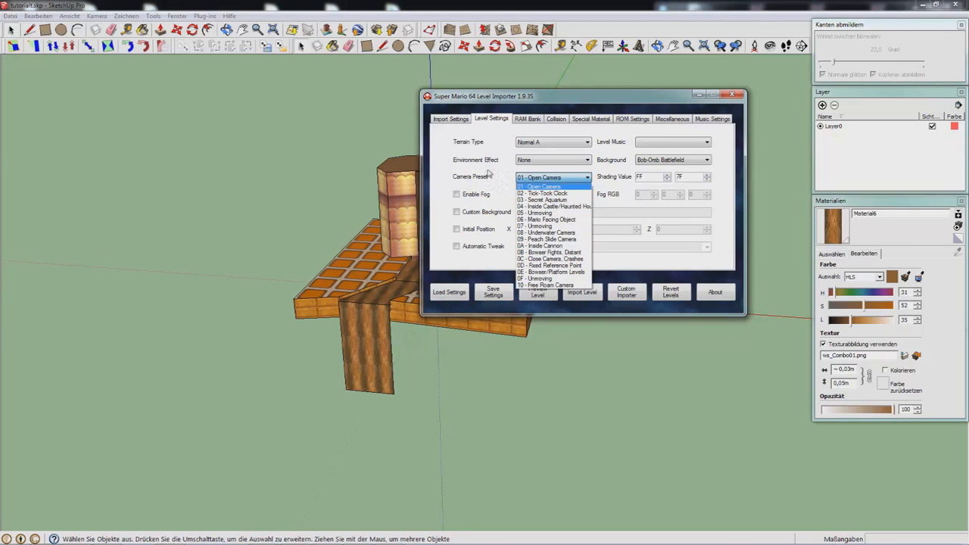
left_click(493, 174)
Step: Inspect the FF and 7F shading values, then enable fog and show its presets
left_click_drag(649, 177, 633, 176)
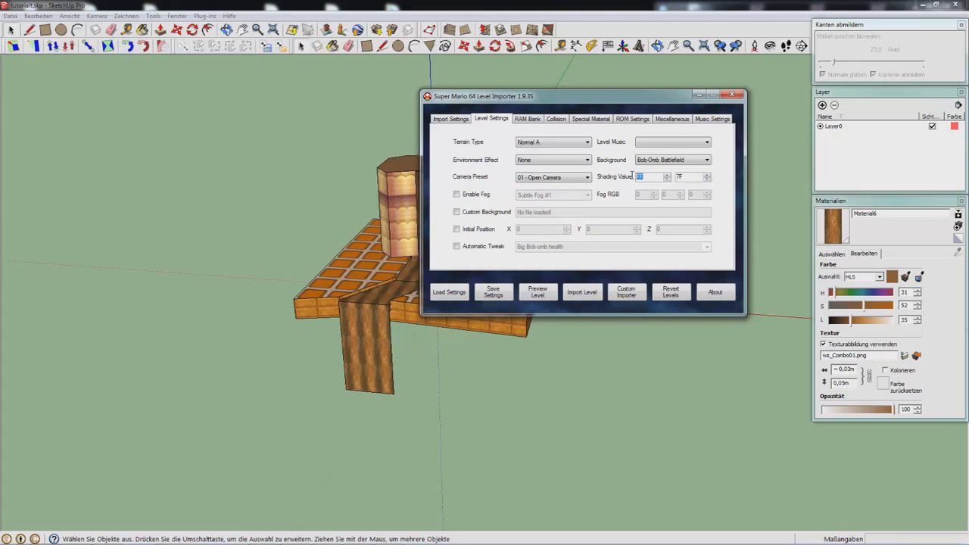
left_click(636, 176)
left_click_drag(680, 176, 674, 176)
left_click_drag(645, 177, 615, 182)
left_click(490, 196)
left_click(519, 194)
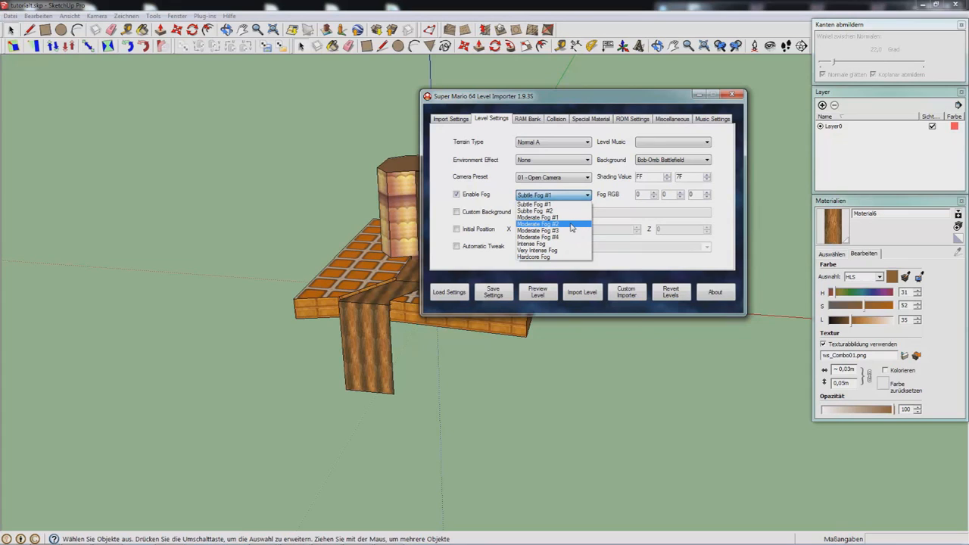
Step: Keep Subtle Fog #1, set Fog RGB to FF, FF, FF, and keep the Bob-Omb Battlefield background
left_click(642, 197)
left_click_drag(642, 197, 601, 201)
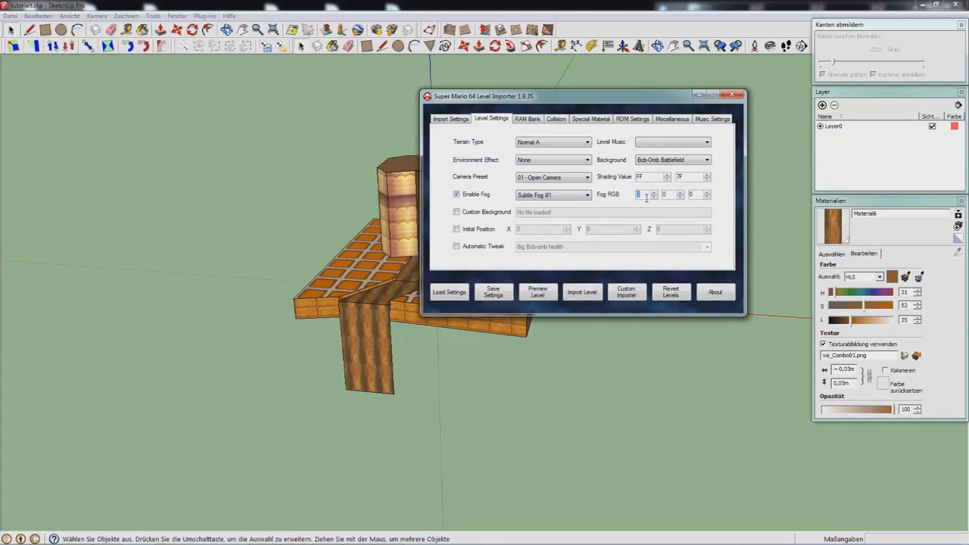
type("ff")
mouse_move(664, 195)
left_mouse_down()
mouse_move(687, 199)
mouse_move(670, 201)
left_mouse_up()
type("ffff")
left_click(652, 160)
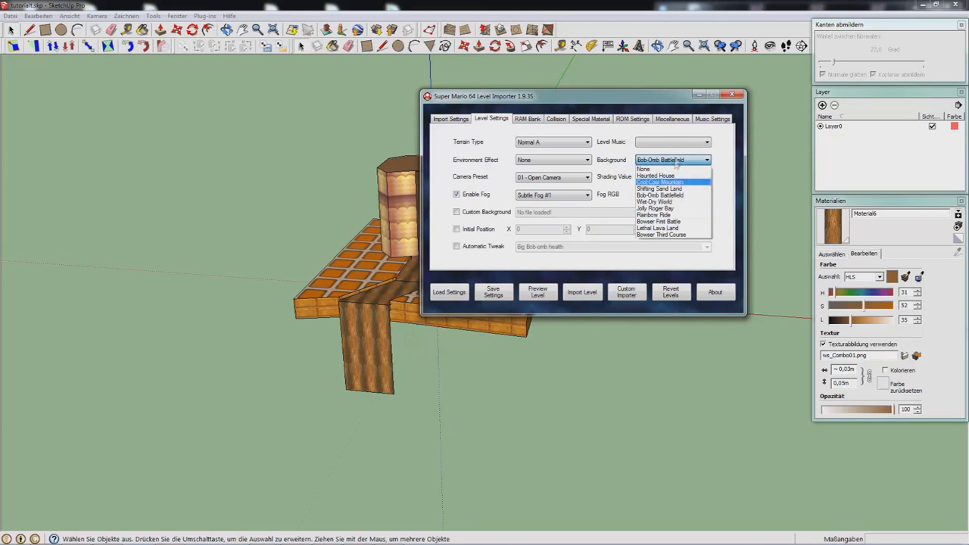
left_click(488, 216)
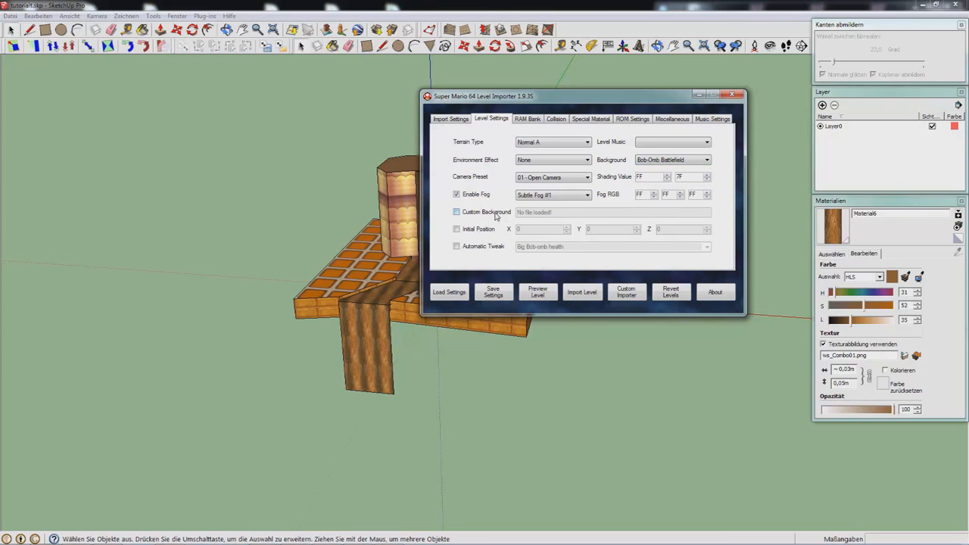
Step: Choose a custom background, open the BGs folder via search and delete 2.png
left_click(488, 216)
key("super")
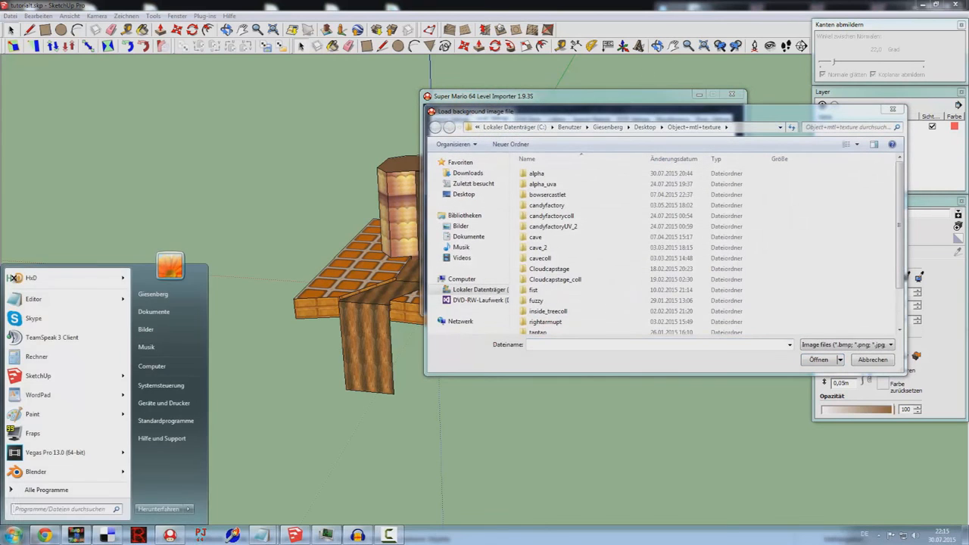
type("BGs")
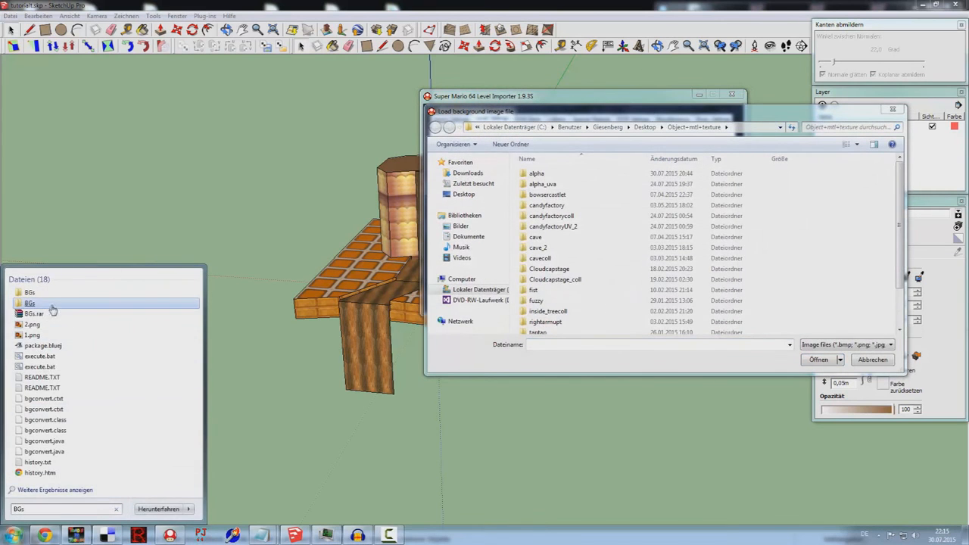
left_click(65, 299)
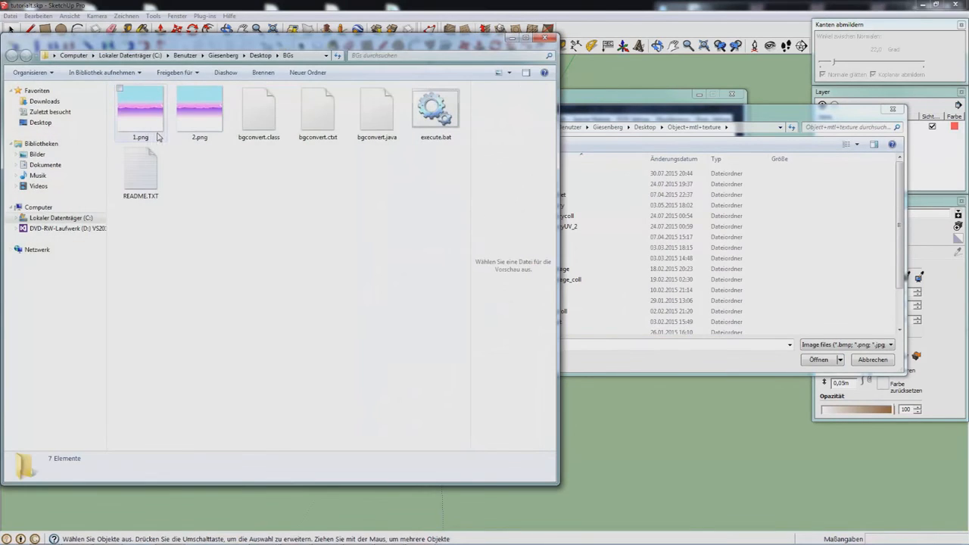
left_click(159, 127)
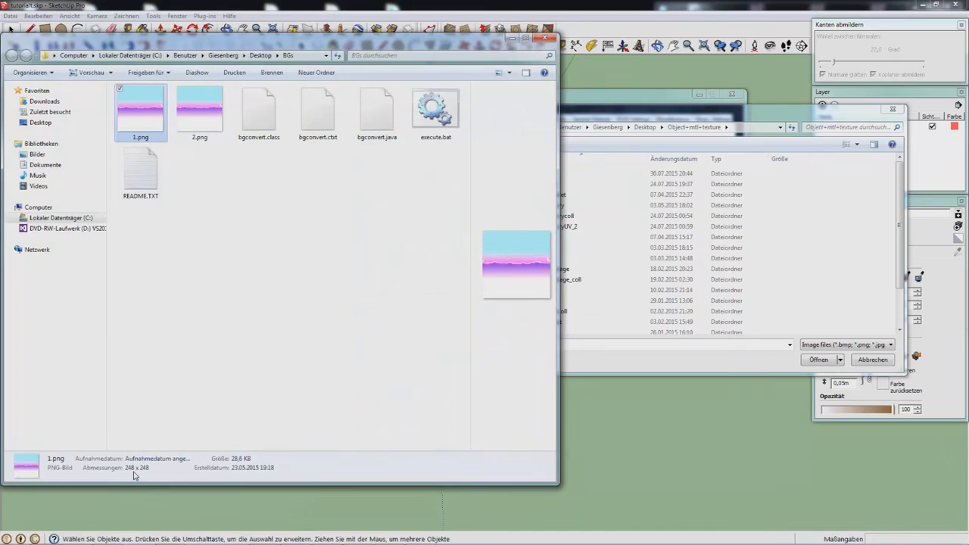
left_click(222, 121)
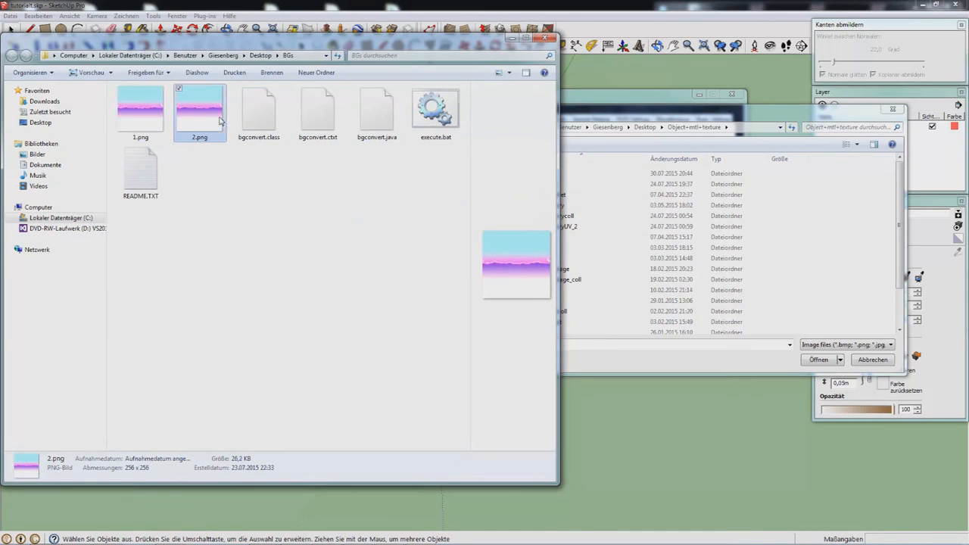
key("Delete")
key("Return")
Step: Run execute.bat to regenerate 2.png and check it is 256 x 256 like 1.png
left_click(379, 131)
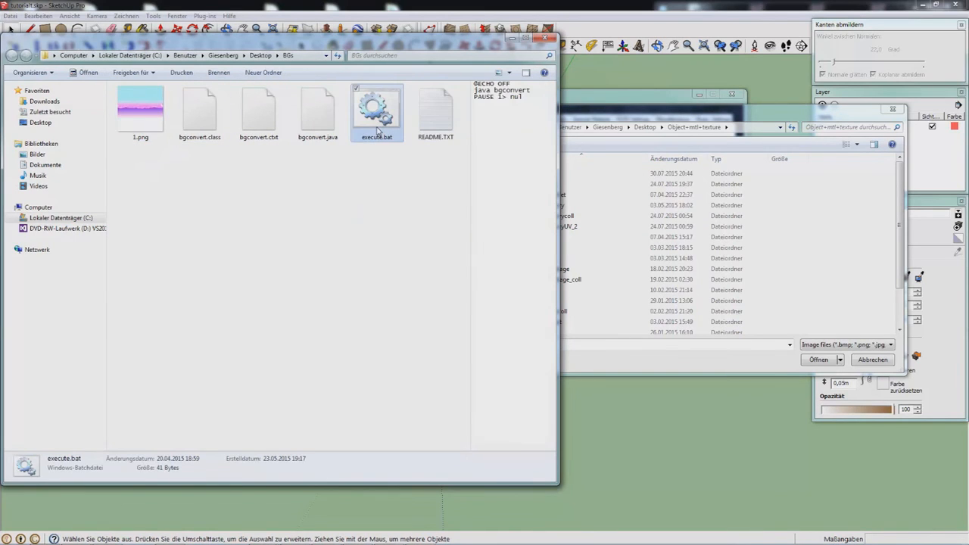
double_click(379, 130)
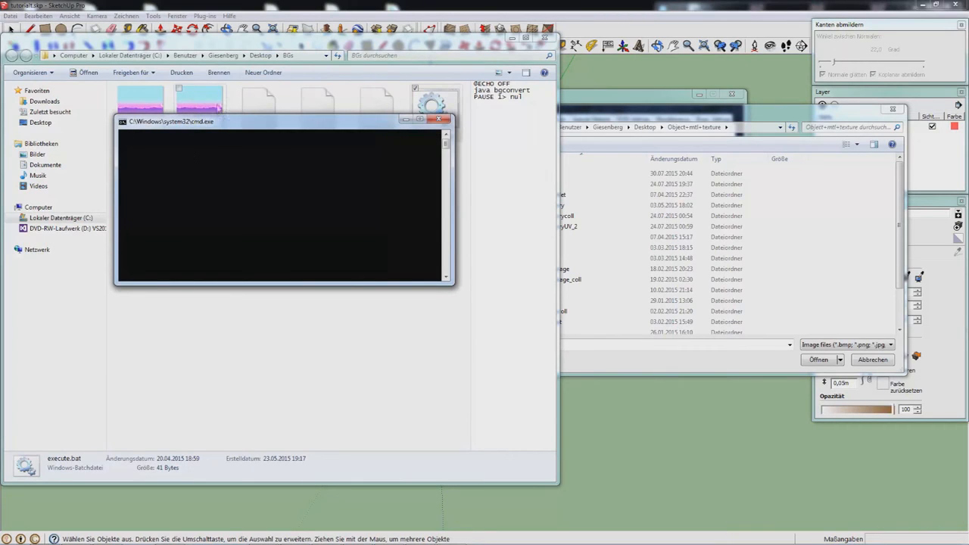
left_click(439, 119)
left_click(140, 138)
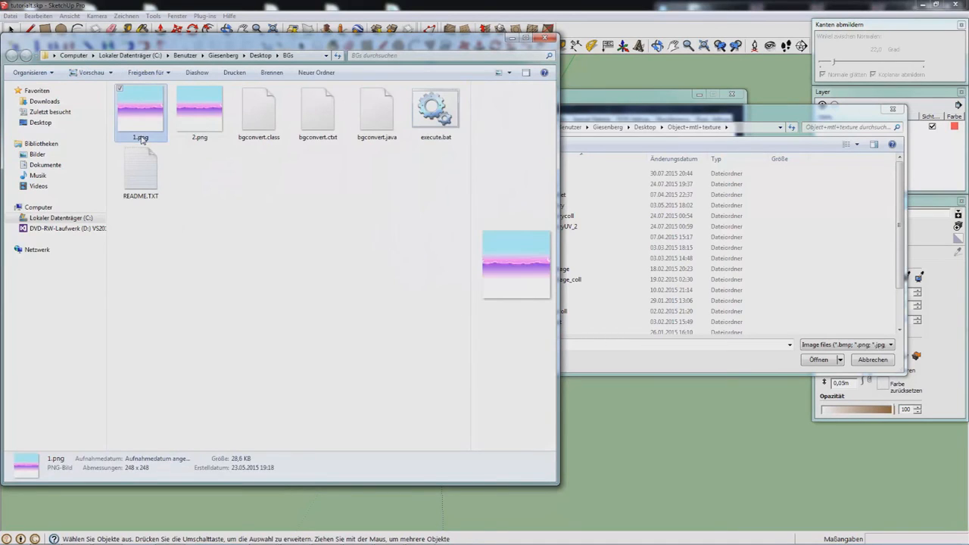
left_click(201, 122)
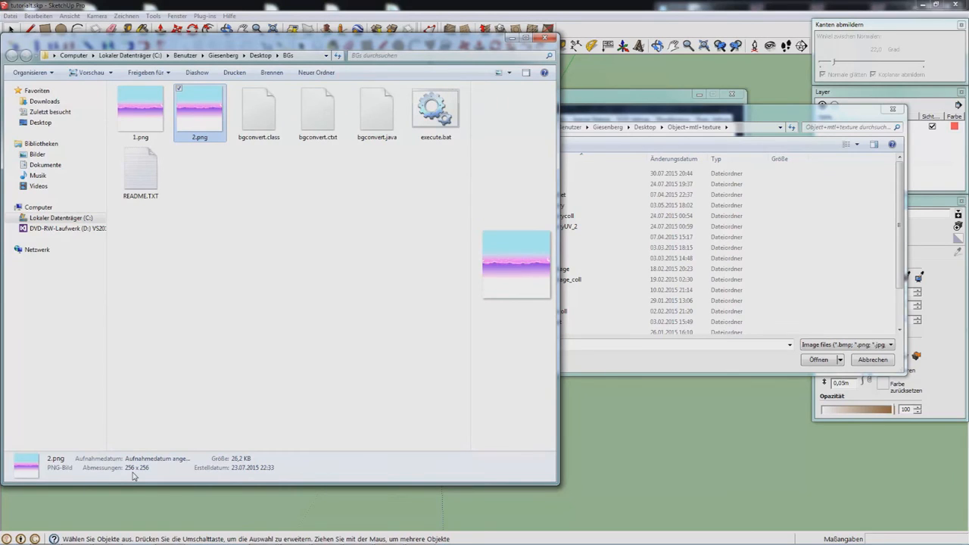
Step: Zoom and pan around 1.png in Windows Photo Viewer, then close the viewer and file dialog
double_click(140, 113)
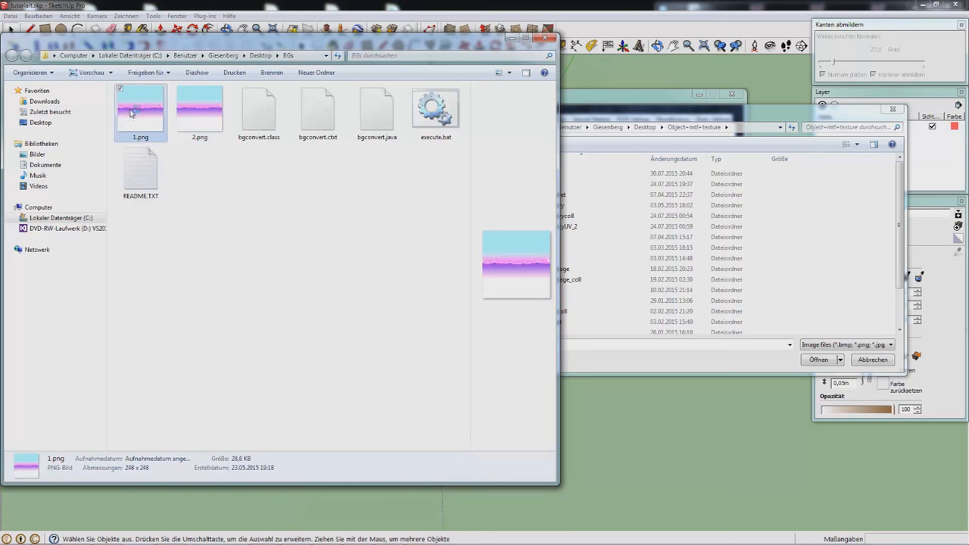
scroll(287, 219, "up", 4)
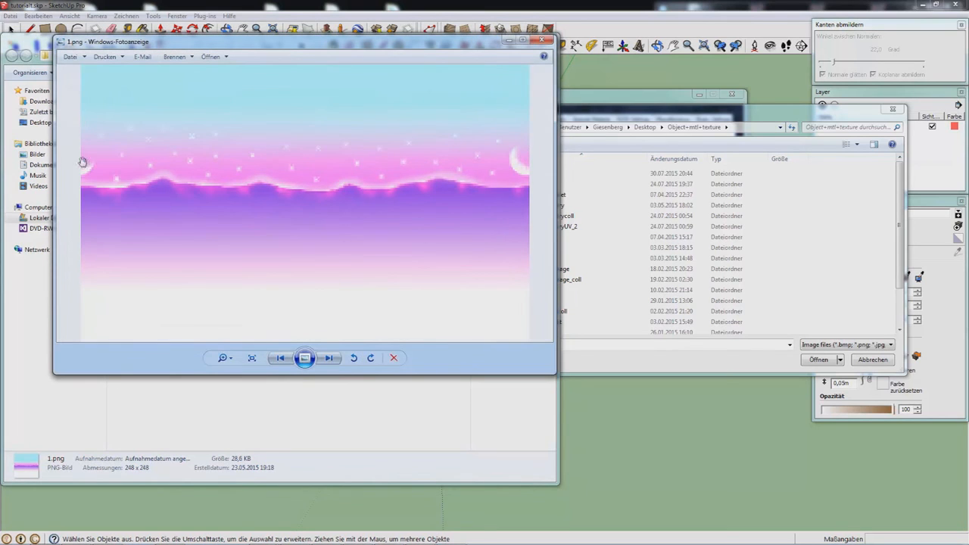
left_click_drag(88, 161, 119, 167)
left_click_drag(308, 189, 255, 209)
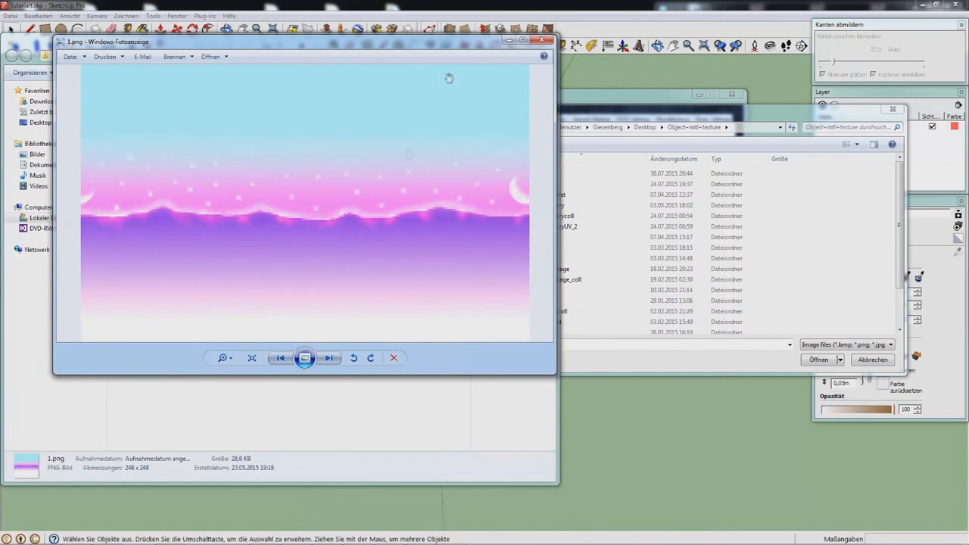
left_click(547, 39)
left_click(650, 201)
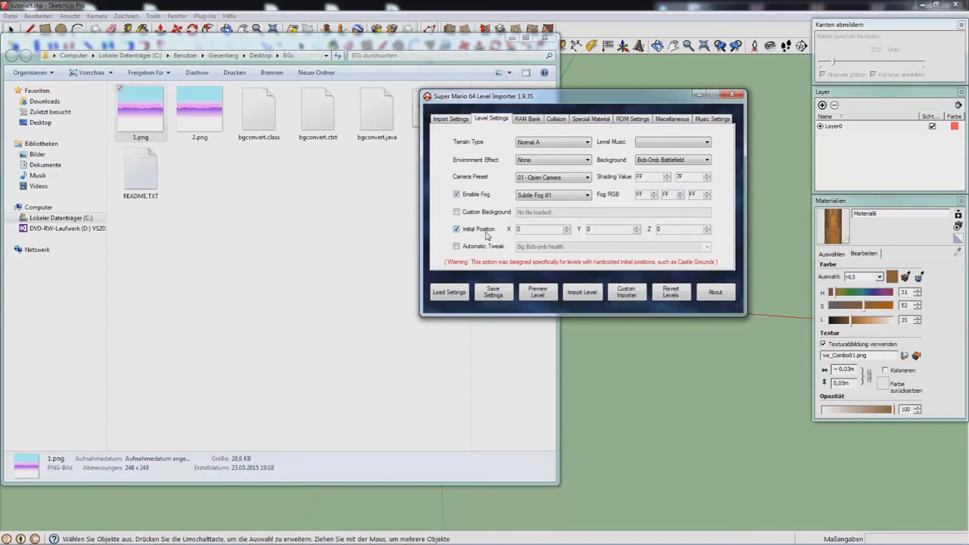
Step: Turn off the custom initial position, try the Skip Mario Screen tweak, then disable automatic tweaks
left_click(478, 229)
left_click(486, 247)
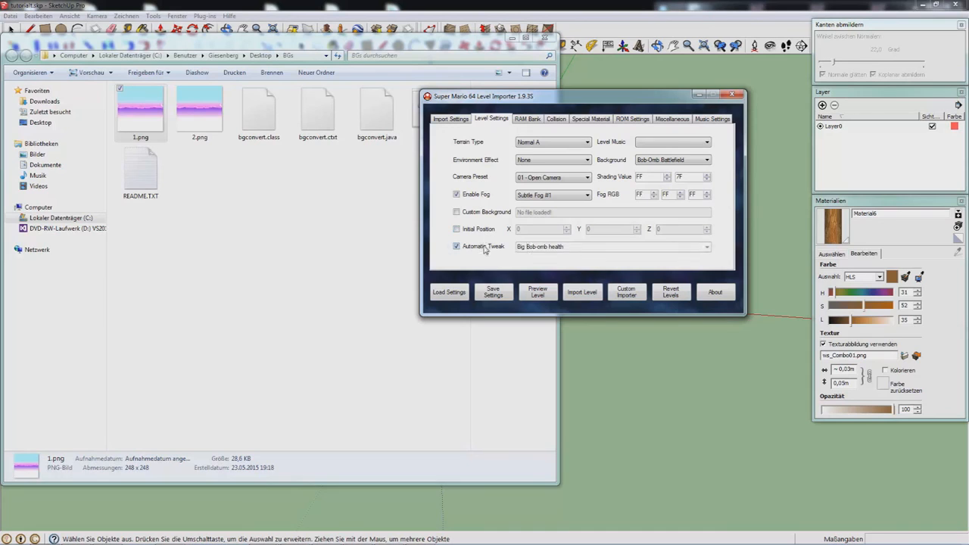
left_click(707, 247)
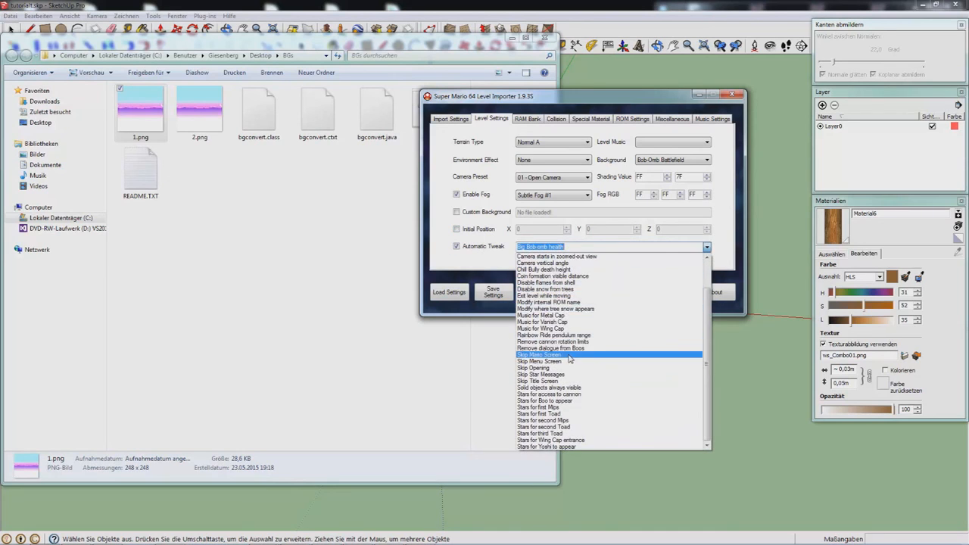
left_click(570, 359)
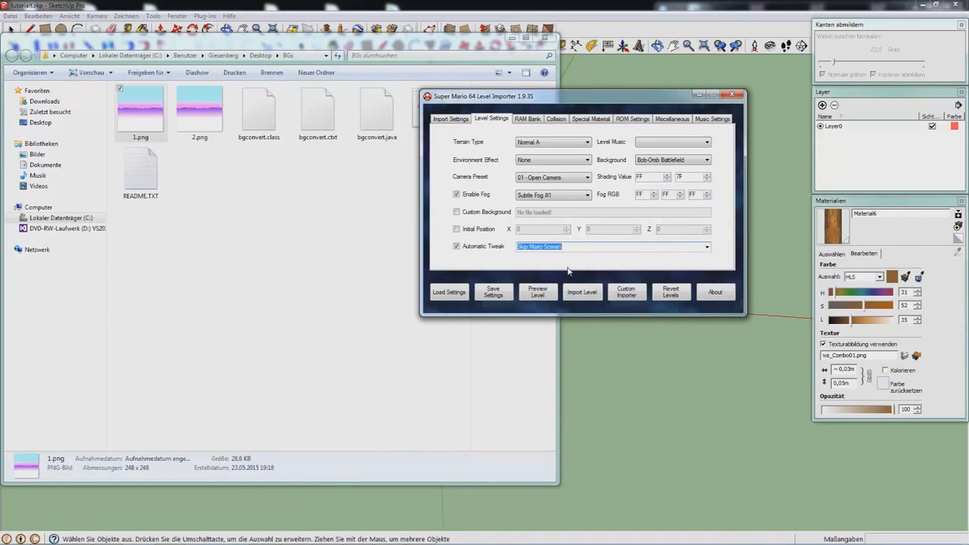
left_click(487, 247)
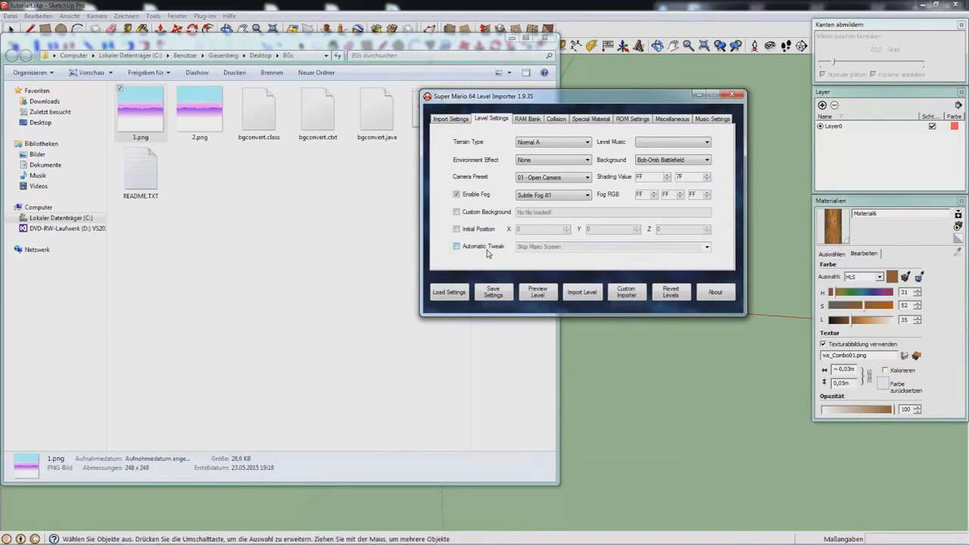
Step: On the RAM Bank tab, set object bank 0x0C to Peach & Yoshi after trying King Bob-omb Boss
left_click(531, 122)
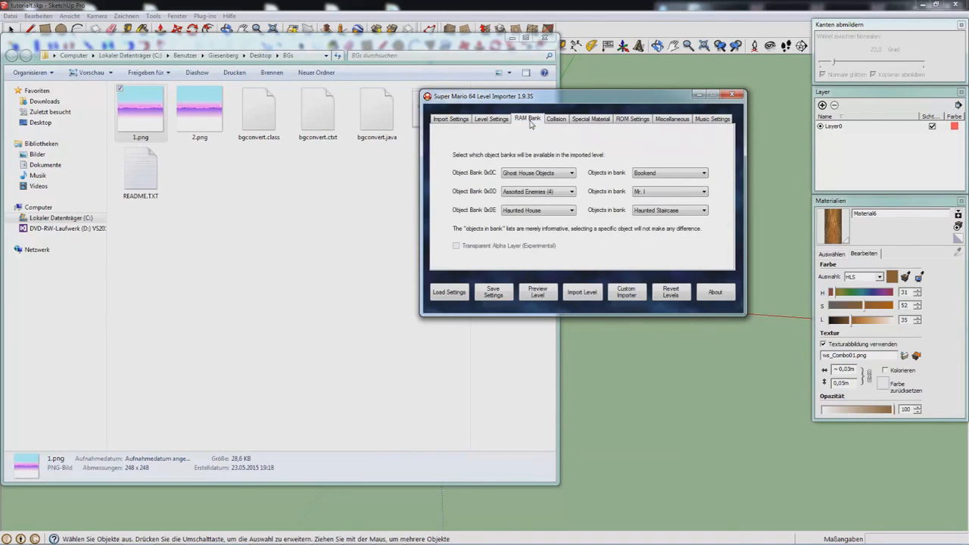
left_click(537, 175)
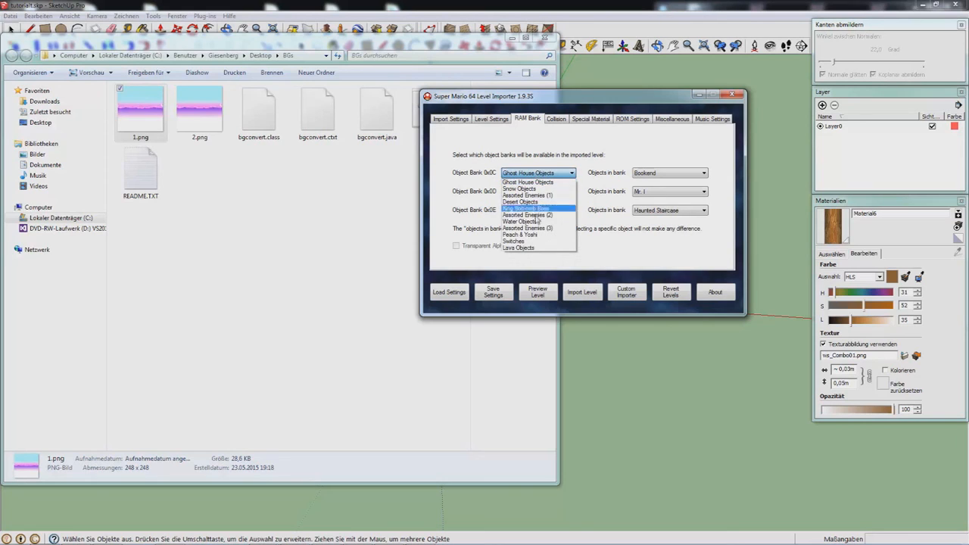
left_click(548, 215)
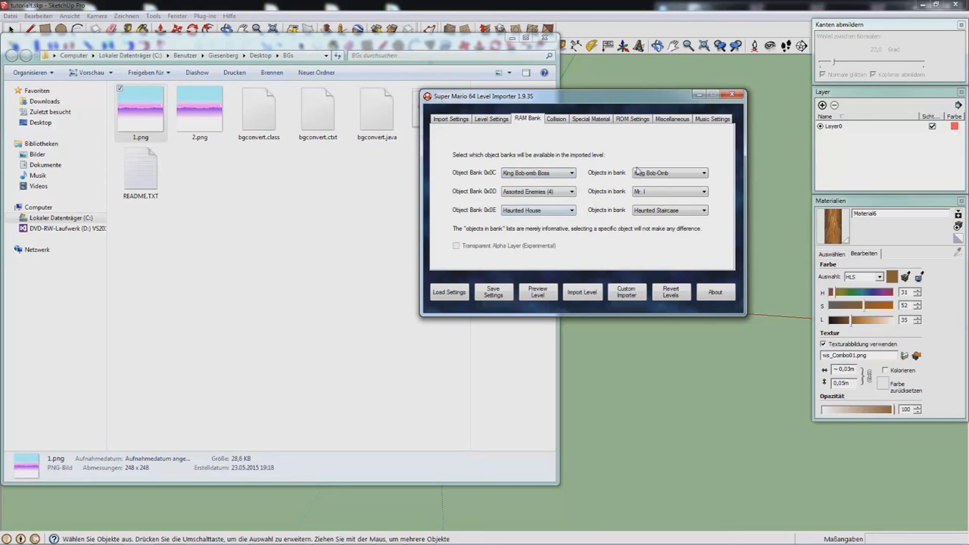
left_click(670, 173)
left_click(611, 165)
left_click(568, 174)
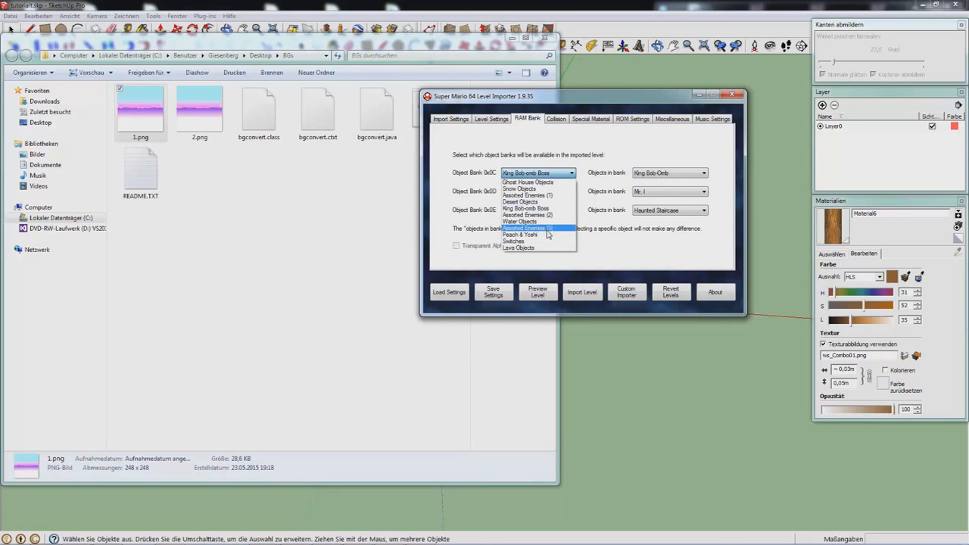
left_click(549, 234)
left_click(547, 175)
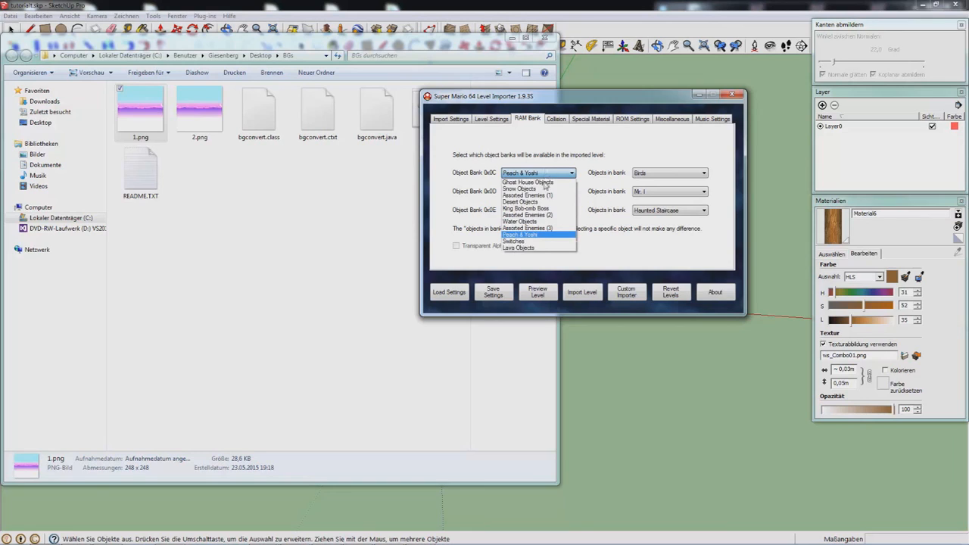
left_click(505, 215)
left_click(526, 174)
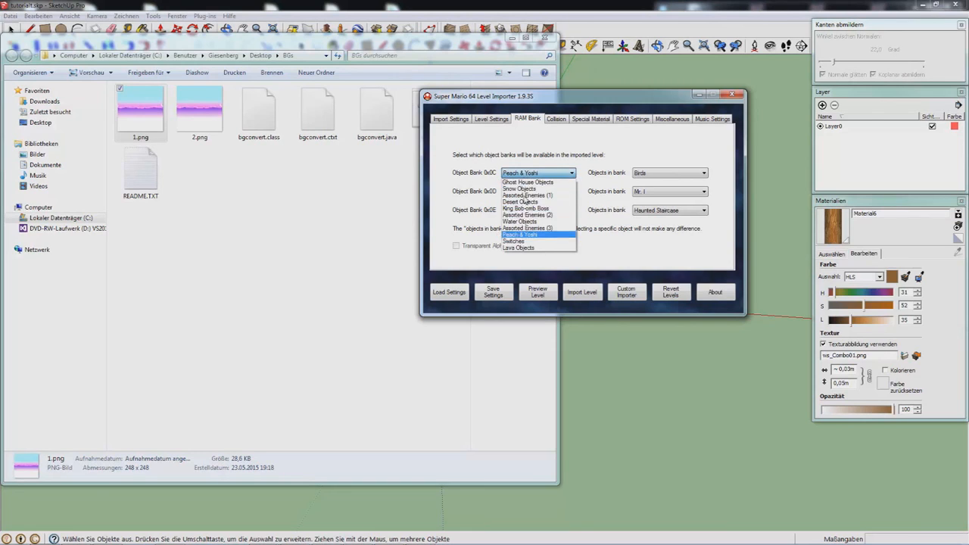
left_click(504, 192)
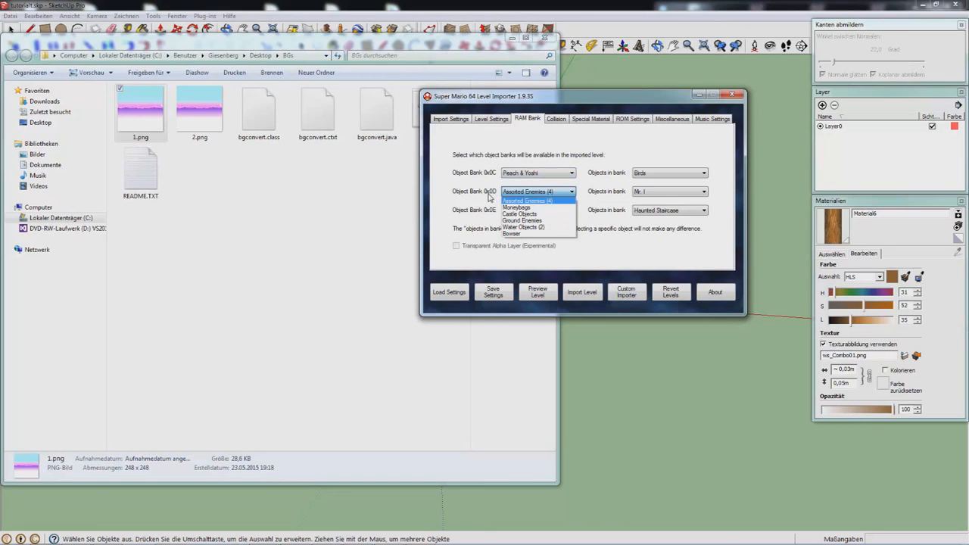
Step: Enable level water boxes: type Water, height 1000, coordinates -8192 to 8192
left_click(555, 120)
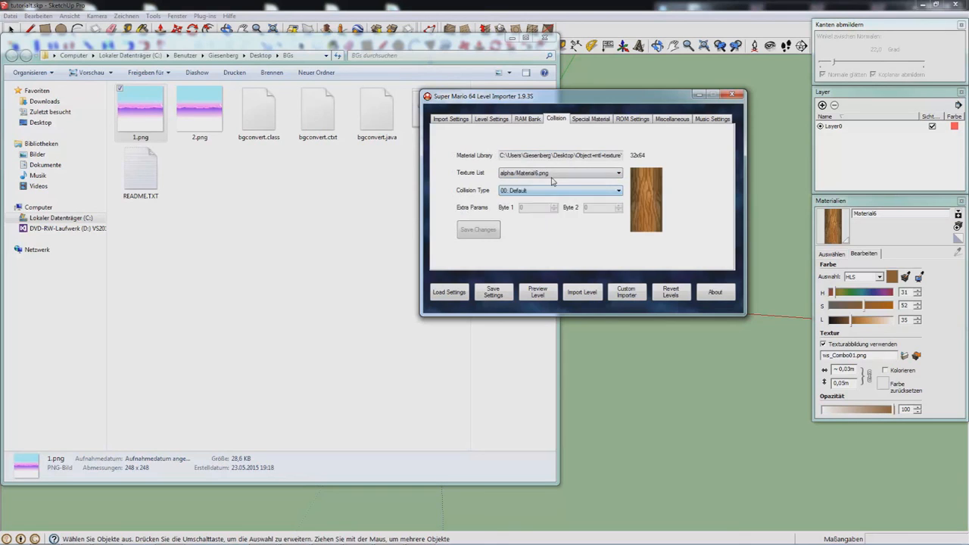
left_click(552, 175)
left_click(583, 123)
left_click(584, 122)
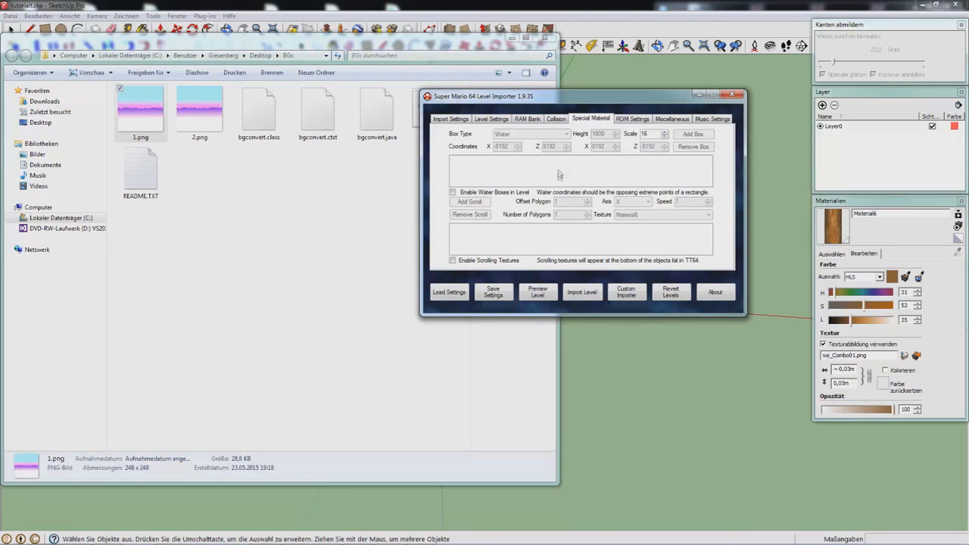
left_click(499, 192)
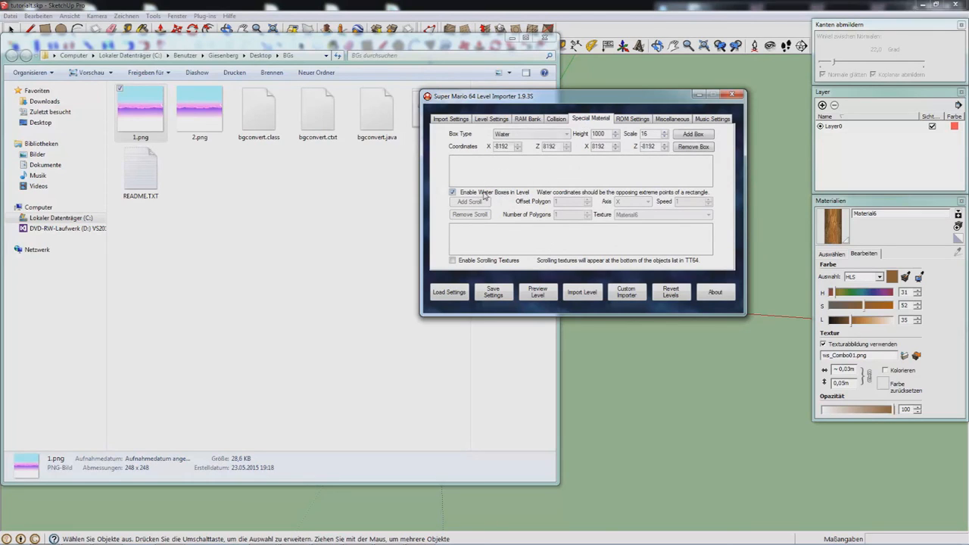
left_click_drag(606, 133, 582, 136)
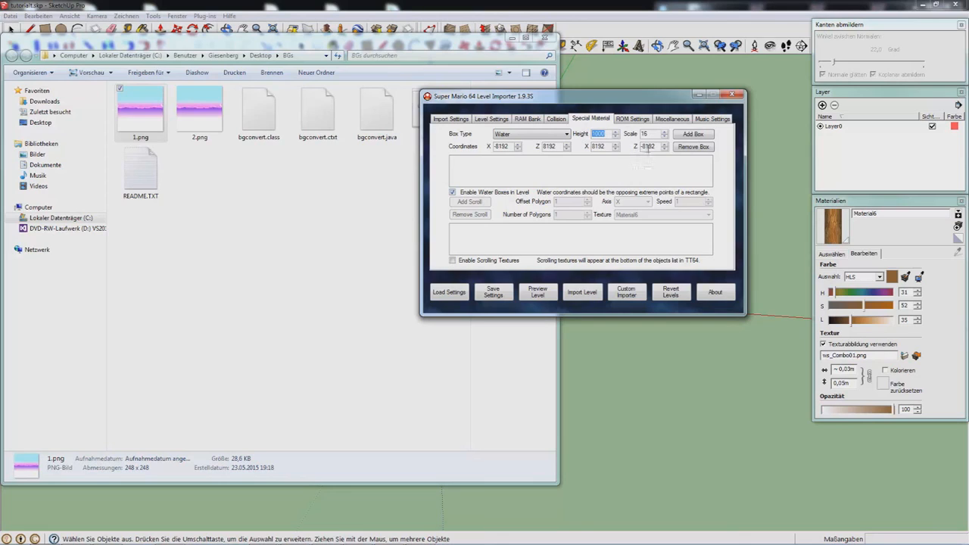
left_click_drag(655, 147, 631, 147)
left_click_drag(509, 146, 468, 147)
left_click_drag(657, 146, 627, 145)
left_click_drag(550, 97, 700, 92)
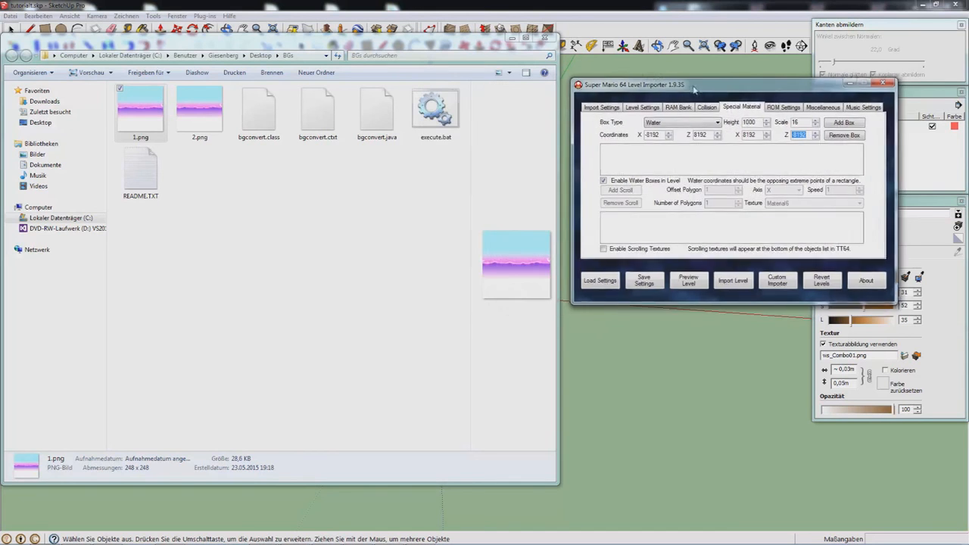
Step: Hide the wooden path group in the SketchUp model
left_click(526, 3)
mouse_move(471, 295)
middle_mouse_down()
mouse_move(530, 304)
mouse_move(591, 294)
middle_mouse_up()
scroll(500, 288, "up", 3)
left_click(460, 276)
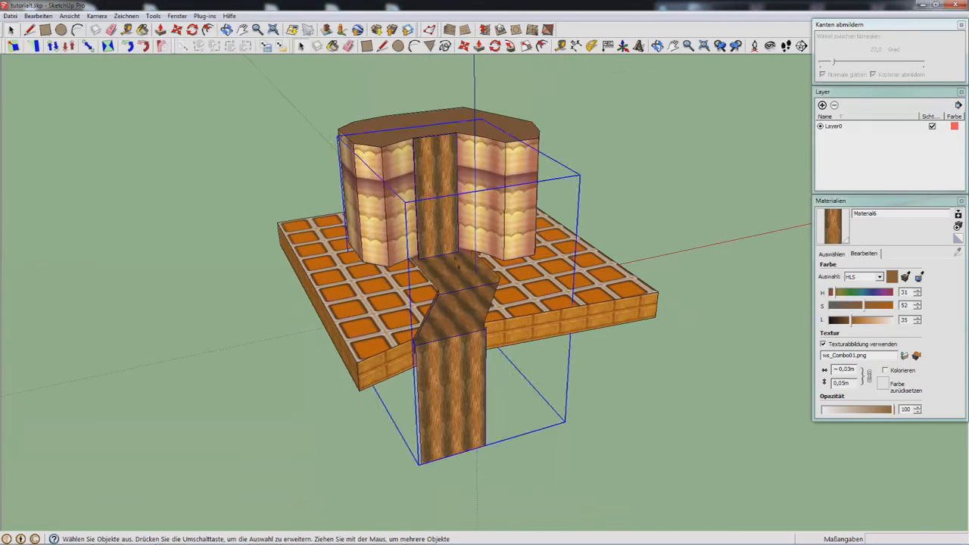
scroll(460, 275, "up", 5)
mouse_move(408, 271)
middle_mouse_down()
mouse_move(351, 288)
mouse_move(396, 197)
mouse_move(404, 279)
middle_mouse_up()
scroll(403, 279, "down", 5)
scroll(403, 279, "up", 3)
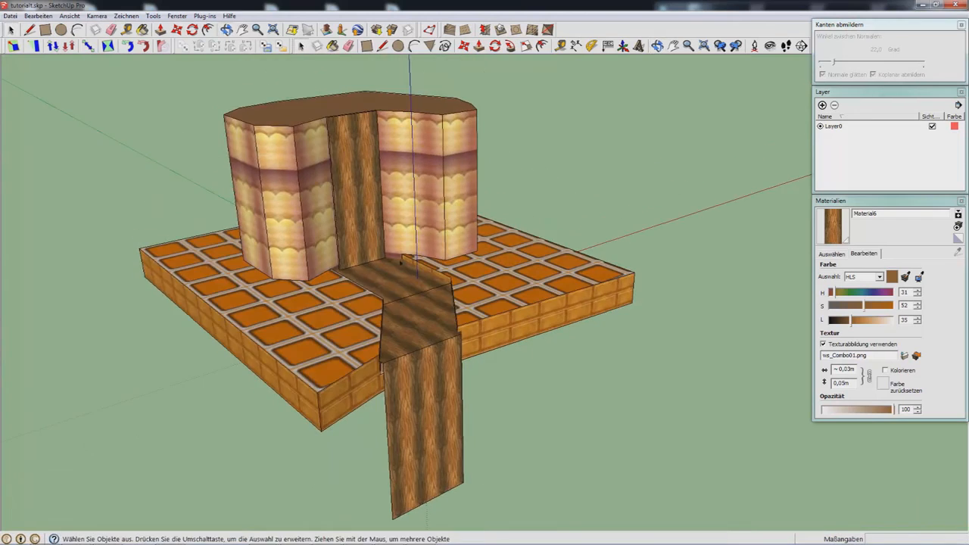
left_click(401, 264)
scroll(401, 266, "up", 4)
middle_click_drag(401, 266, 377, 298)
scroll(377, 297, "down", 4)
key("Delete")
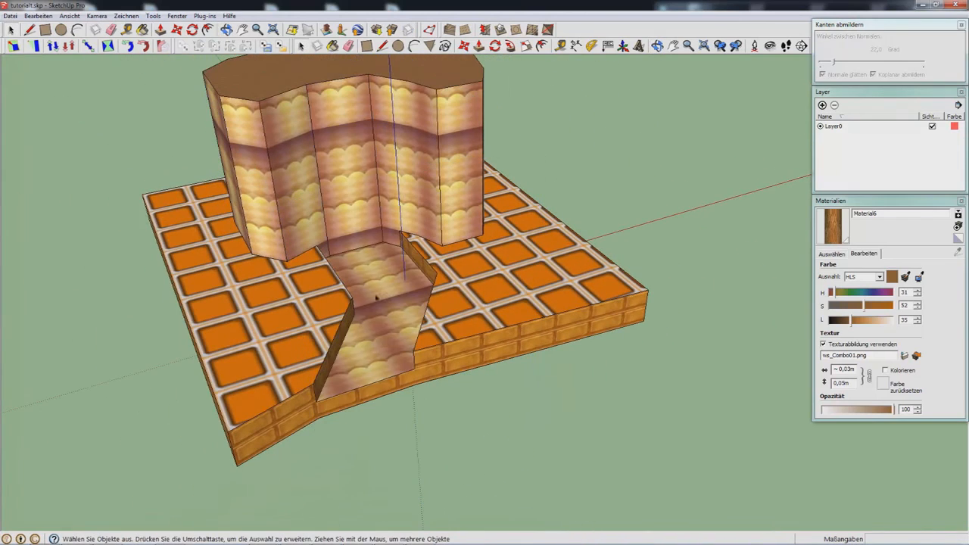
Step: Export the model without the path as a 3D model to alpha.obj, overwriting it
left_click(9, 16)
mouse_move(114, 188)
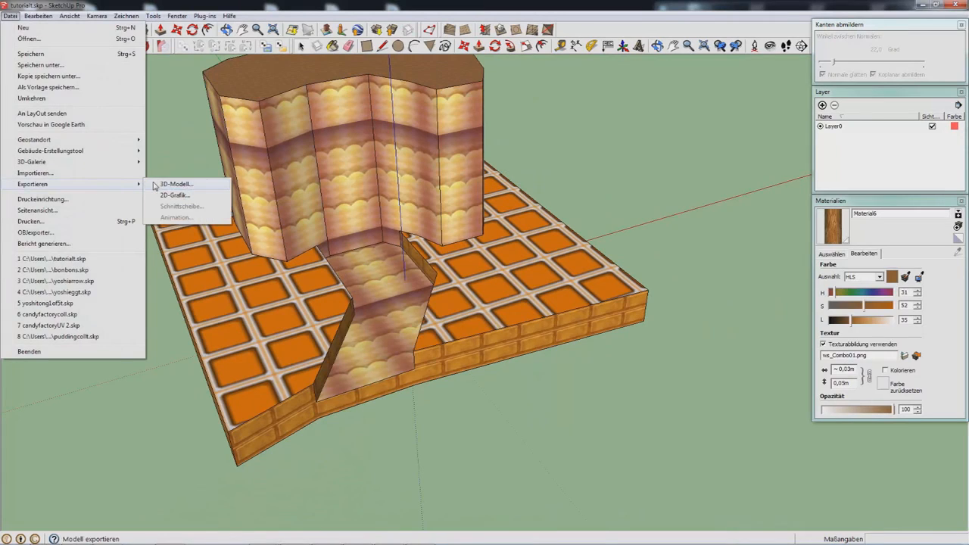
left_click(163, 184)
double_click(428, 377)
left_click(514, 280)
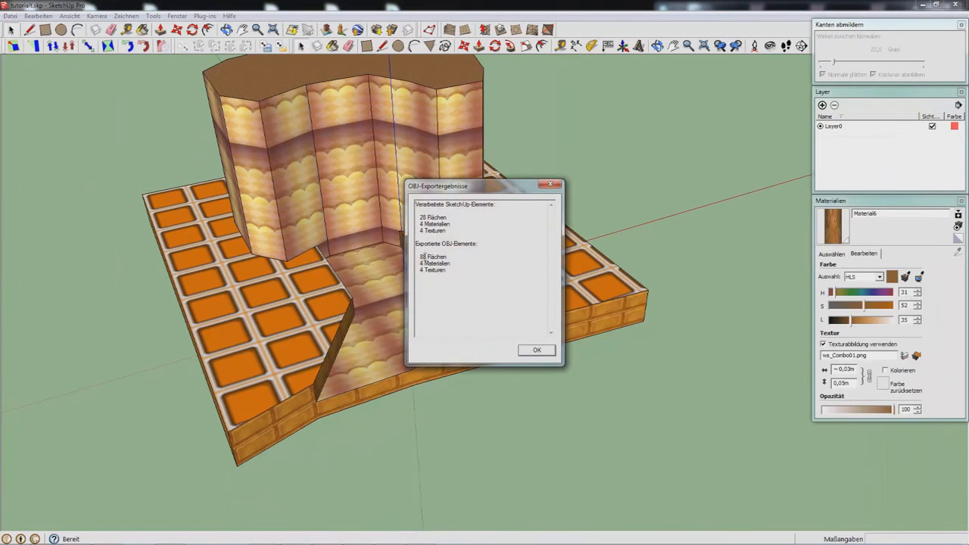
left_click(536, 351)
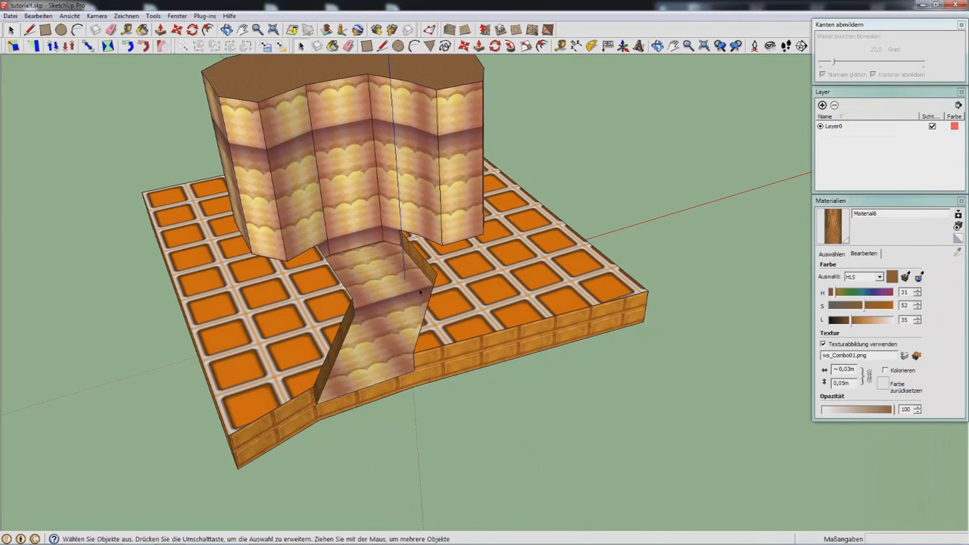
Step: Export the model with the wooden path to alpha.obj again, replacing the file
left_click(10, 15)
mouse_move(113, 191)
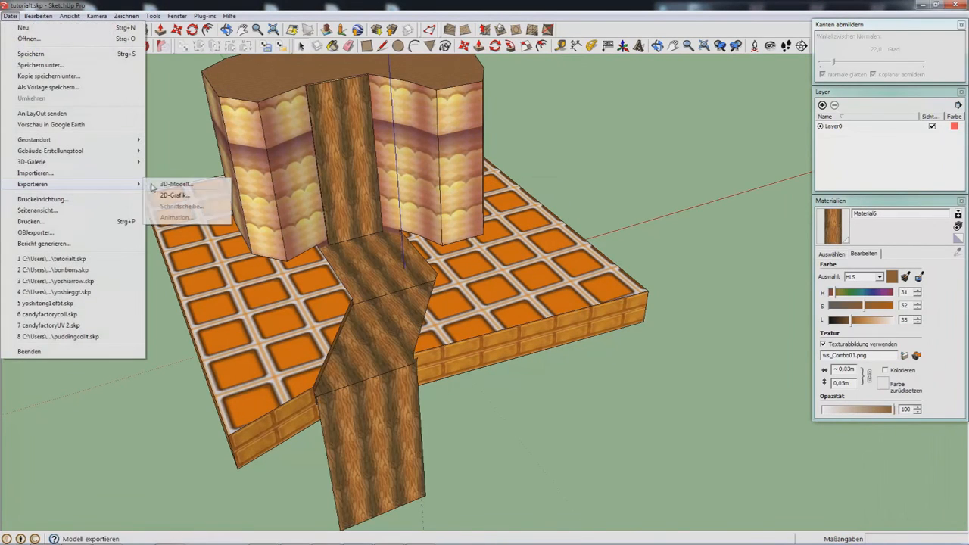
left_click(182, 188)
double_click(451, 378)
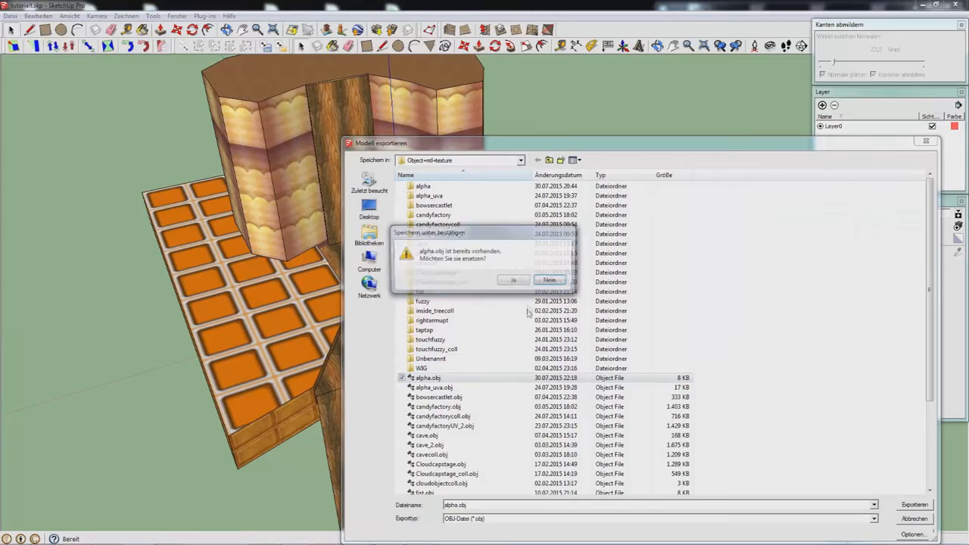
left_click(516, 283)
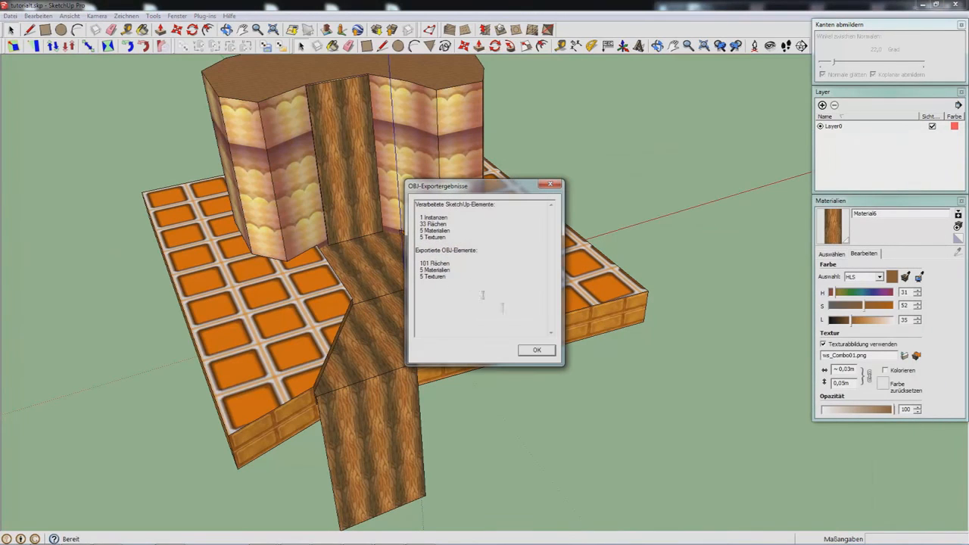
left_click(536, 348)
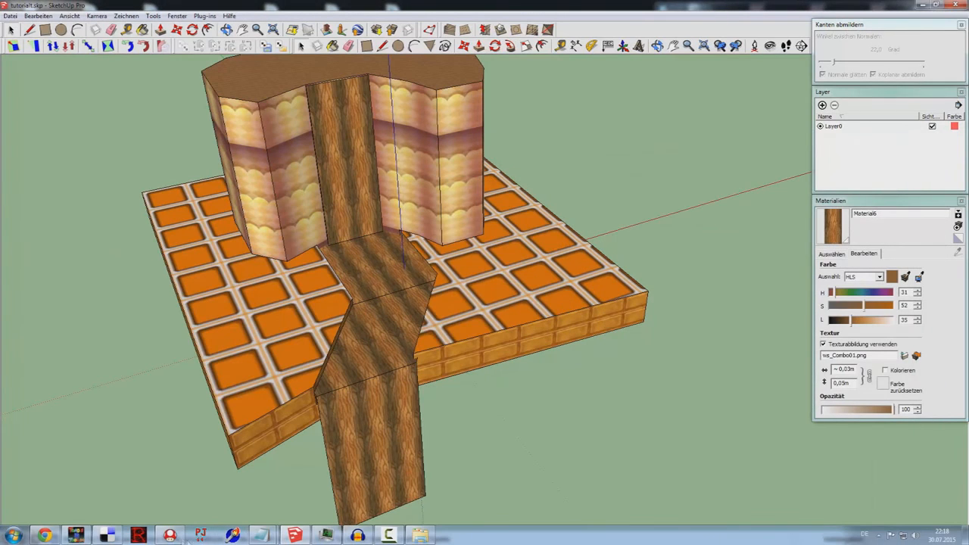
left_click(170, 536)
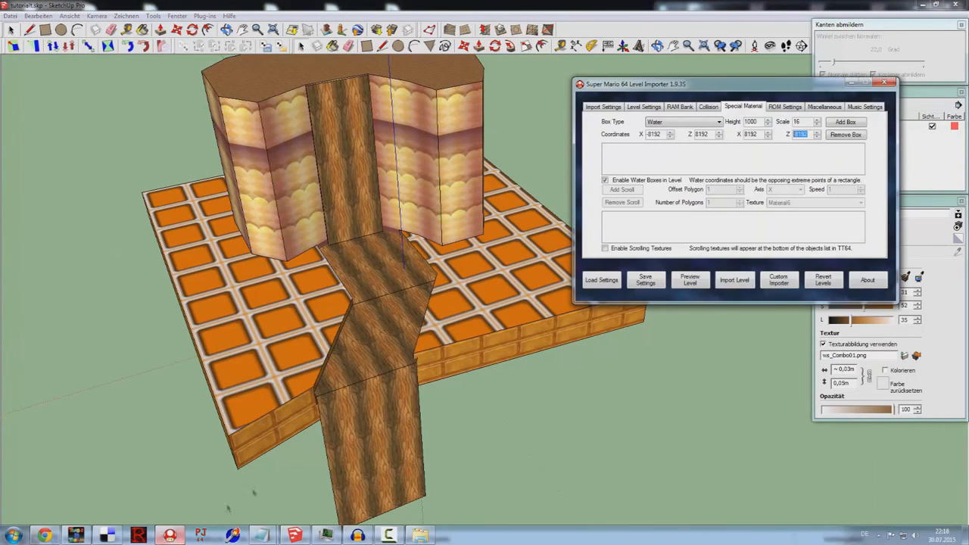
Step: Enable scrolling textures and look up the wood material's name, Material6, in SketchUp
left_click(636, 248)
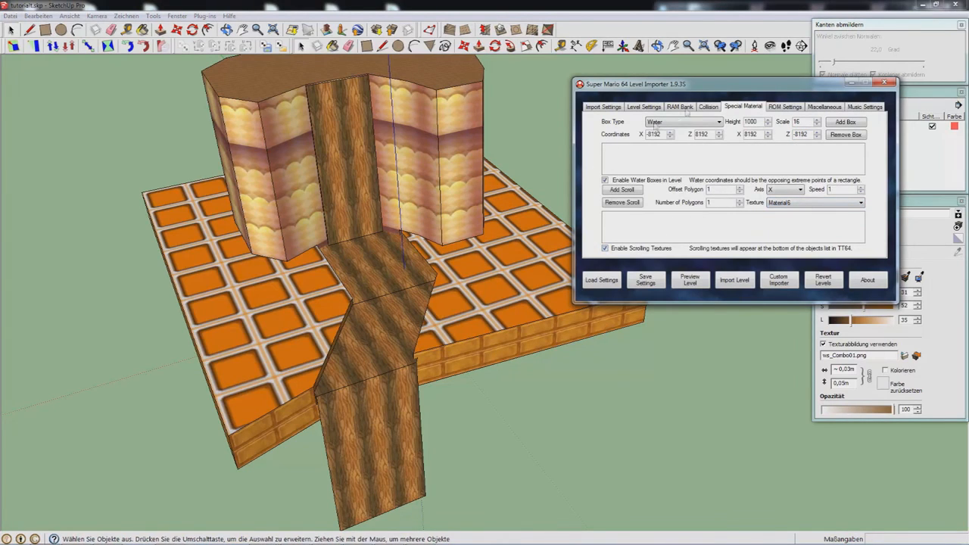
left_click(950, 277)
double_click(878, 215)
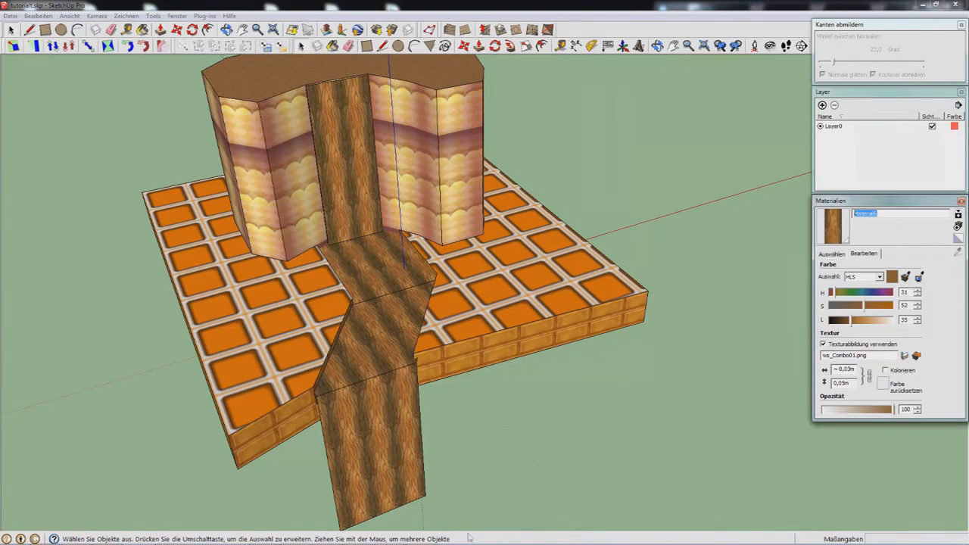
left_click(170, 536)
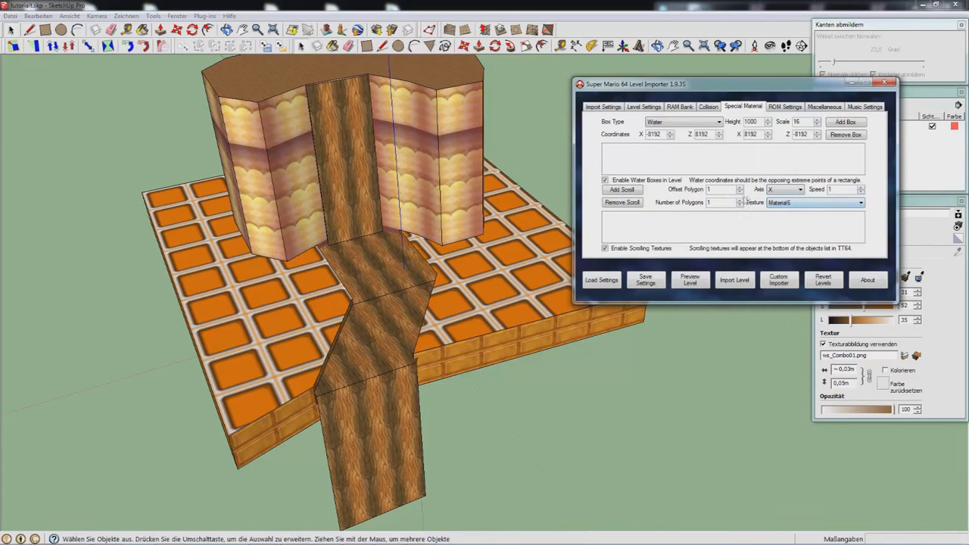
Step: Add a Material6 scroll entry with 13 polygons along the Y axis
left_click(710, 202)
type("3")
left_click(801, 190)
key("Down")
key("Tab")
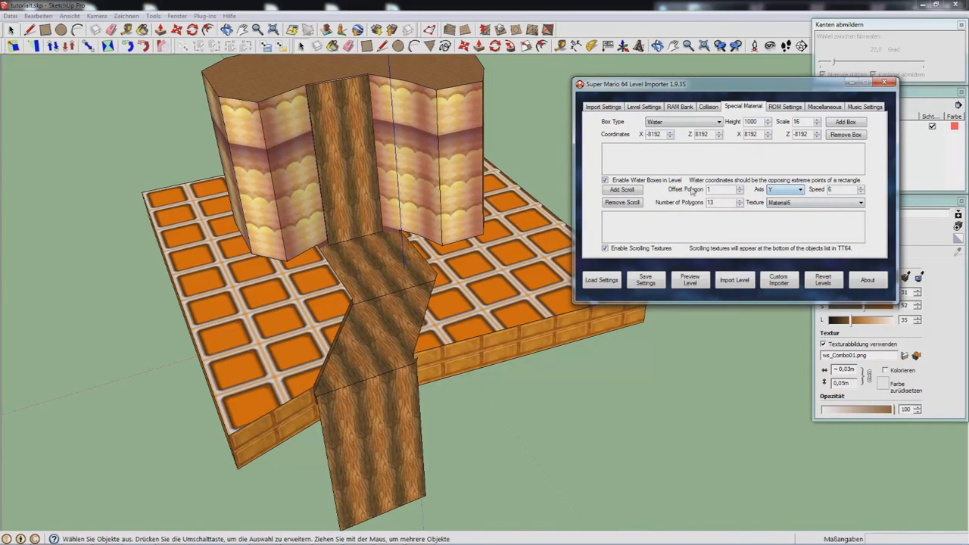
left_click(623, 190)
double_click(712, 190)
double_click(722, 203)
Step: Check the path in SketchUp, then edit the scroll speed to 6
left_click(358, 159)
middle_click_drag(366, 270, 355, 166)
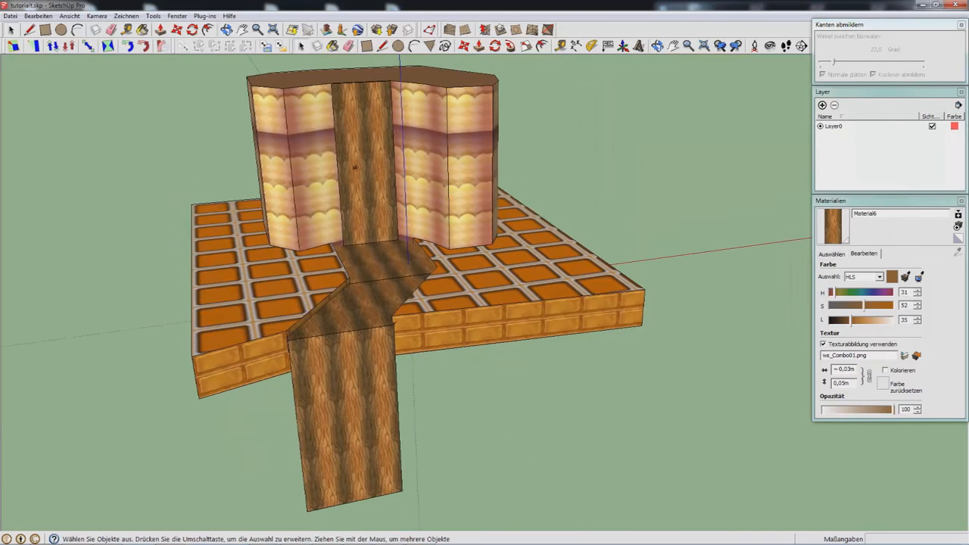
mouse_move(413, 542)
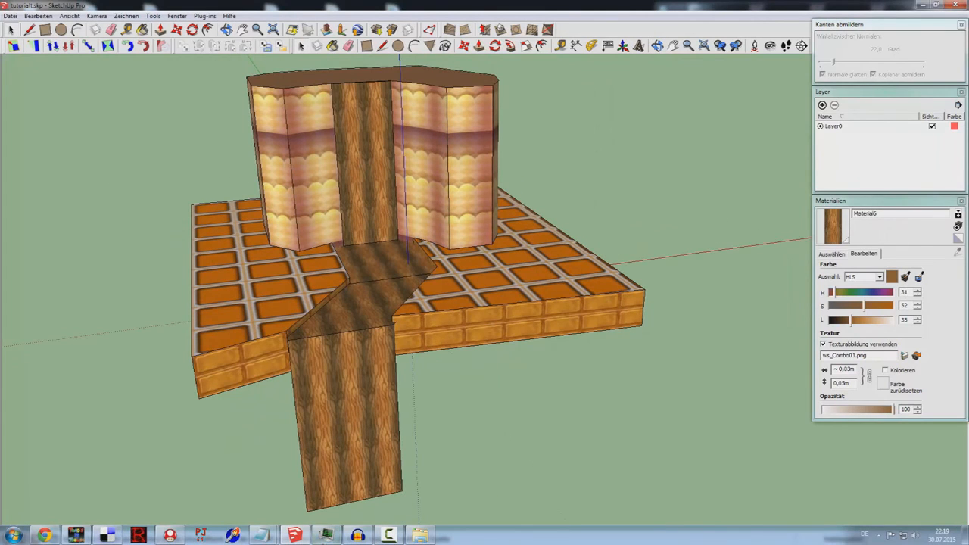
left_click(170, 535)
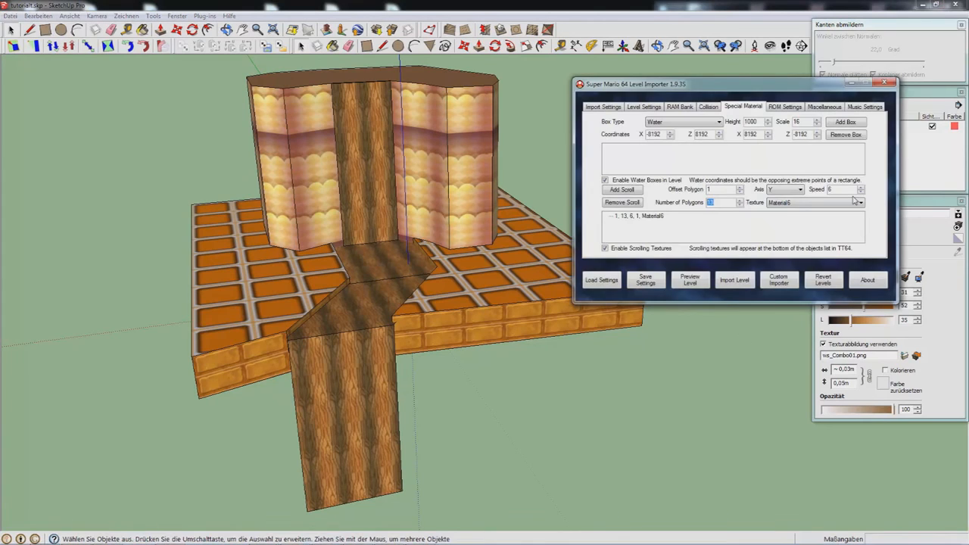
left_click(832, 189)
Step: Sample the wooden path's wood material in SketchUp
middle_click_drag(346, 202, 390, 220)
scroll(387, 162, "up", 4)
scroll(388, 162, "down", 2)
key("b")
left_click(387, 162, "alt")
middle_click_drag(386, 165, 407, 243)
scroll(419, 304, "up", 3)
key("space")
Step: Inside the path group, rotate and rescale the wood texture on the sloped face
double_click(345, 132)
left_click(345, 132)
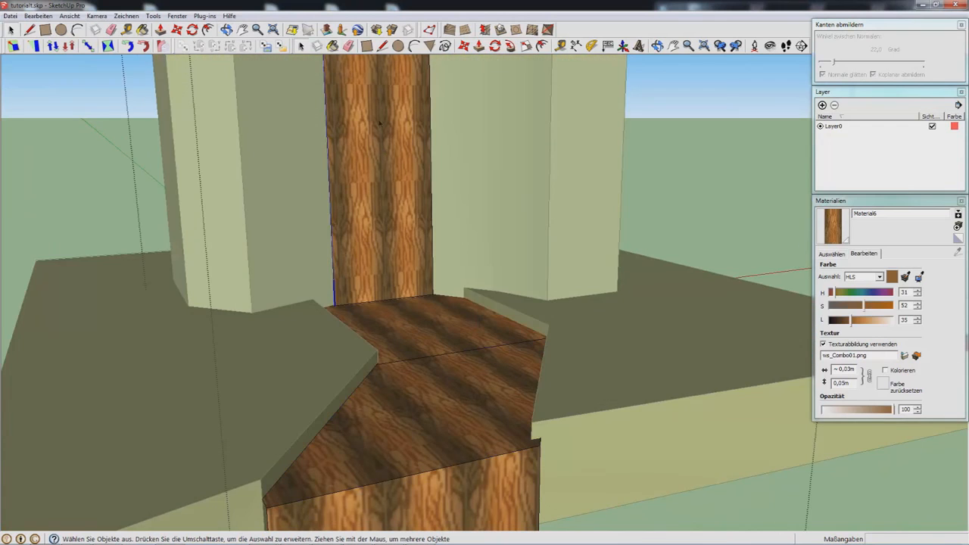
middle_click_drag(345, 132, 327, 294)
right_click(327, 294)
mouse_move(431, 430)
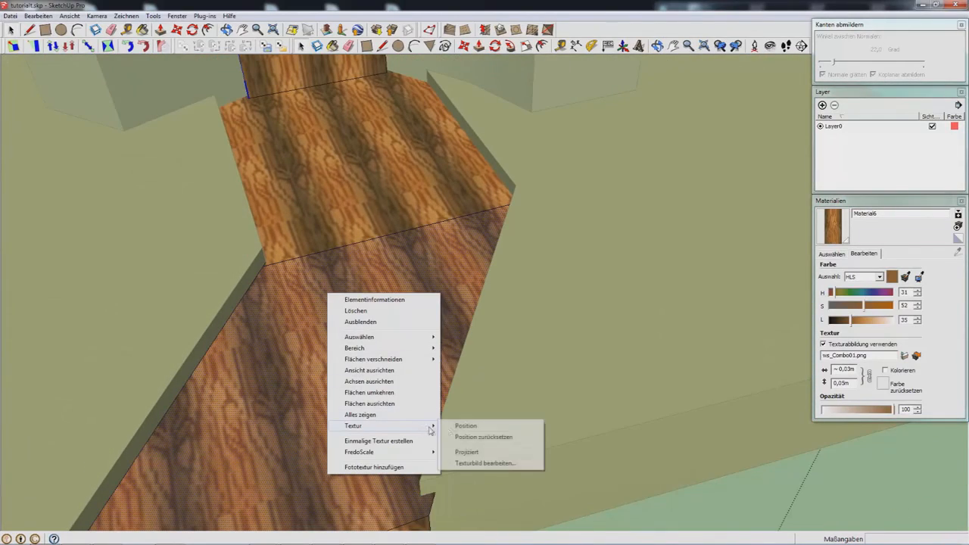
left_click(466, 425)
left_click_drag(391, 303, 394, 336)
right_click(383, 367)
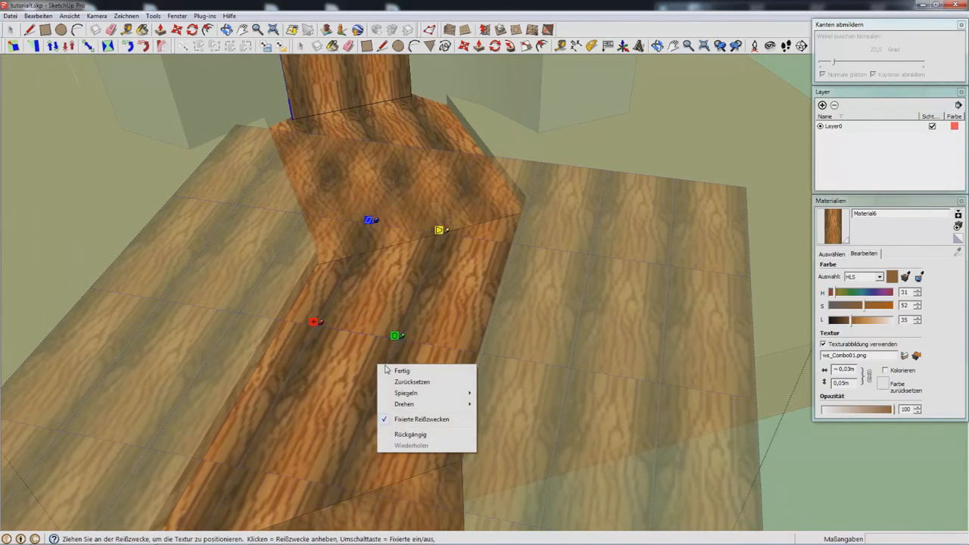
left_click(389, 371)
Step: Inspect the realigned wood grain from several angles and exit the path group
middle_click_drag(388, 364, 583, 265)
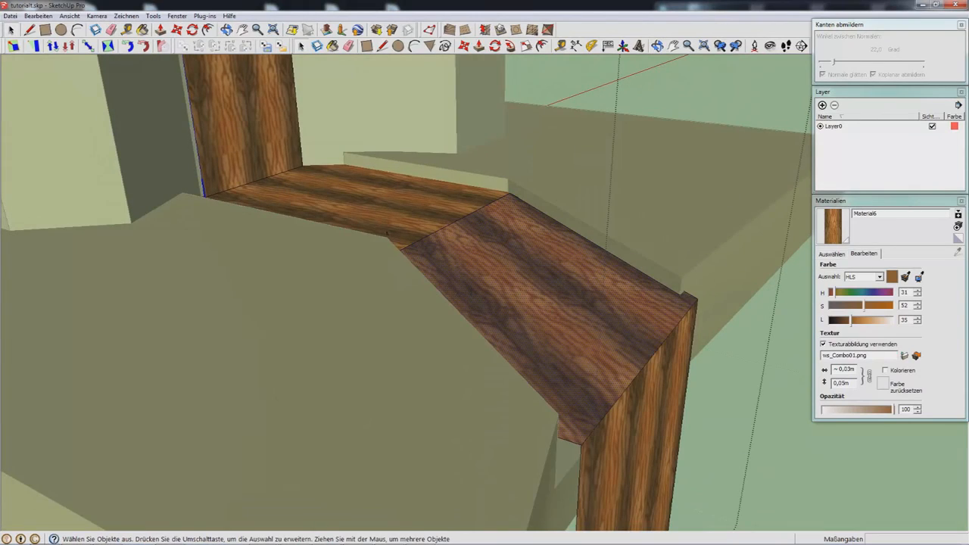
middle_click_drag(446, 163, 433, 250)
scroll(432, 250, "down", 4)
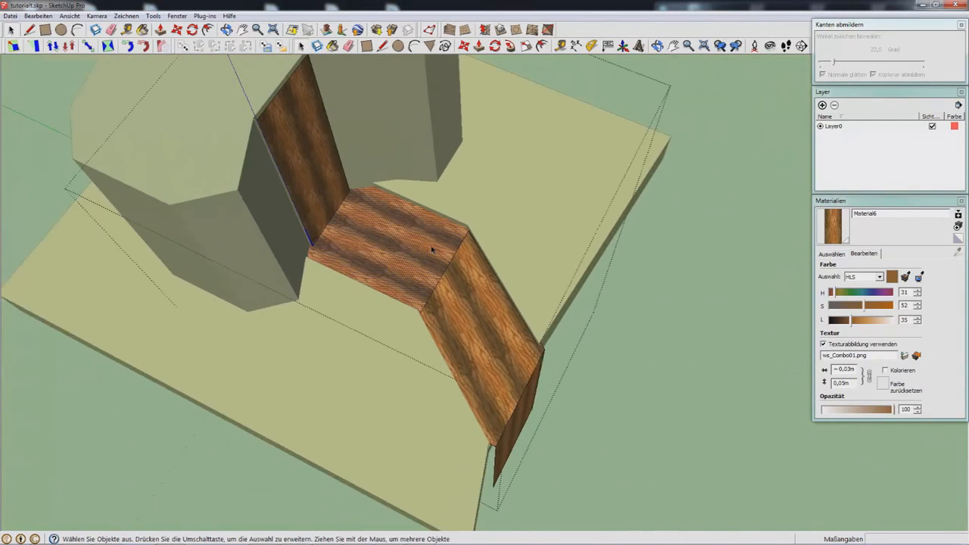
middle_click_drag(433, 250, 377, 191)
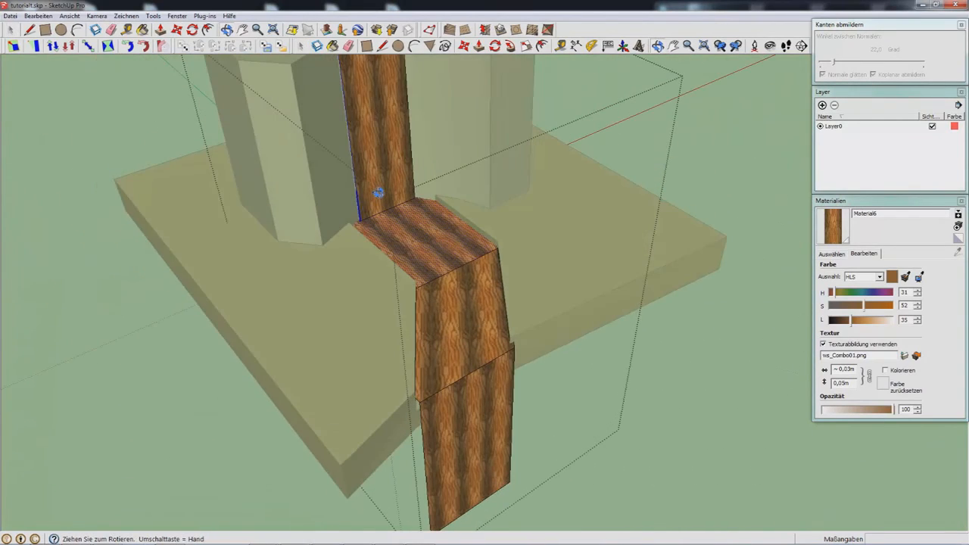
middle_click_drag(509, 294, 379, 346)
left_click(705, 457)
middle_click_drag(429, 366, 463, 346)
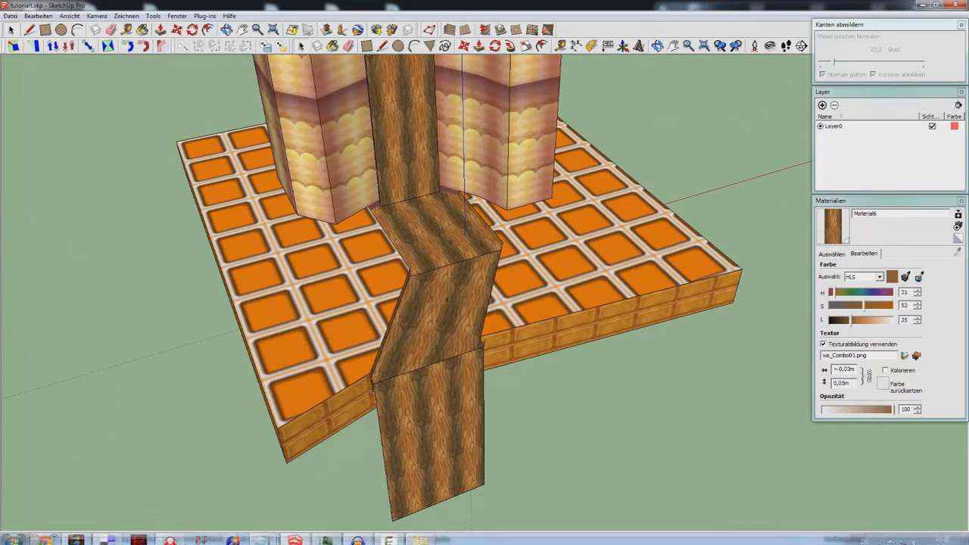
Step: Re-export the textured model to alpha.obj over the old file and return to the Level Importer
mouse_move(333, 541)
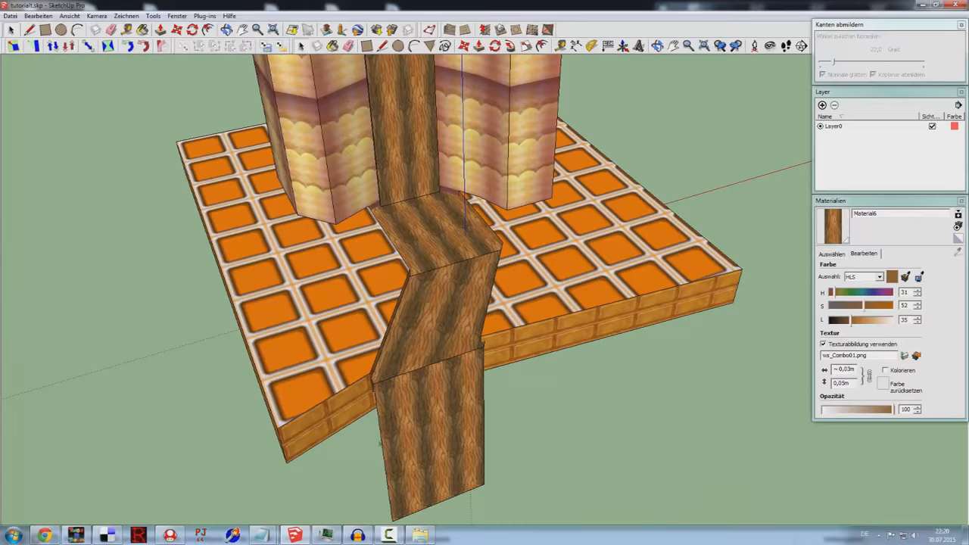
left_click(181, 540)
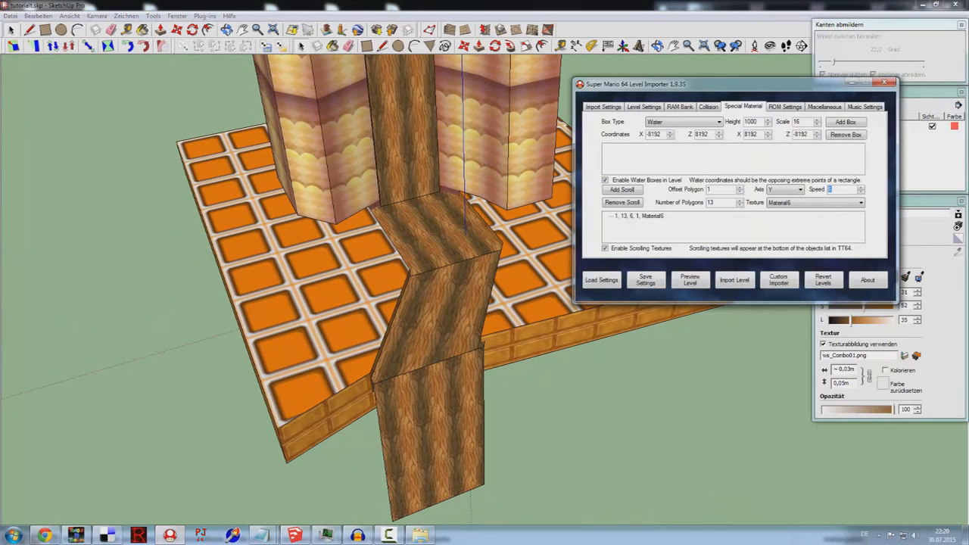
left_click(17, 20)
left_click(11, 16)
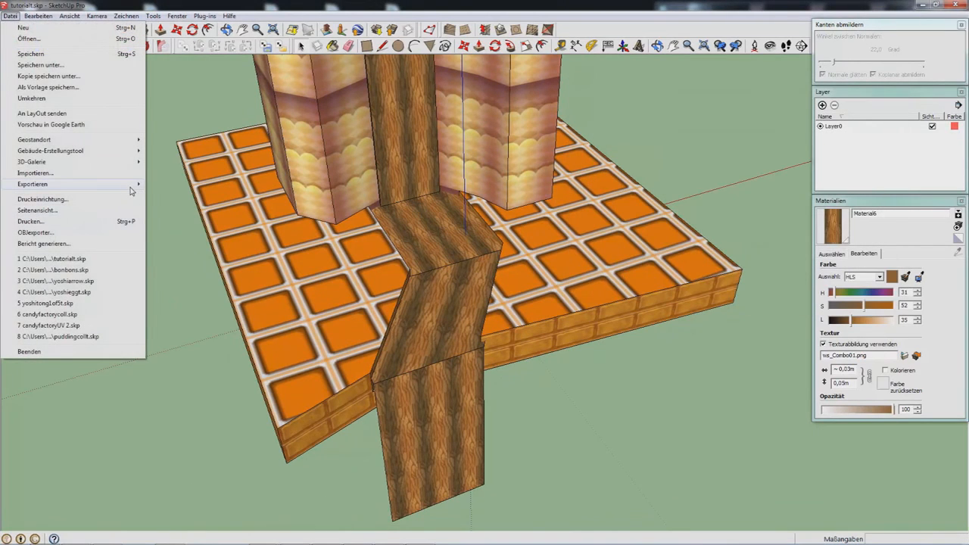
mouse_move(136, 188)
left_click(176, 184)
double_click(428, 378)
left_click(510, 279)
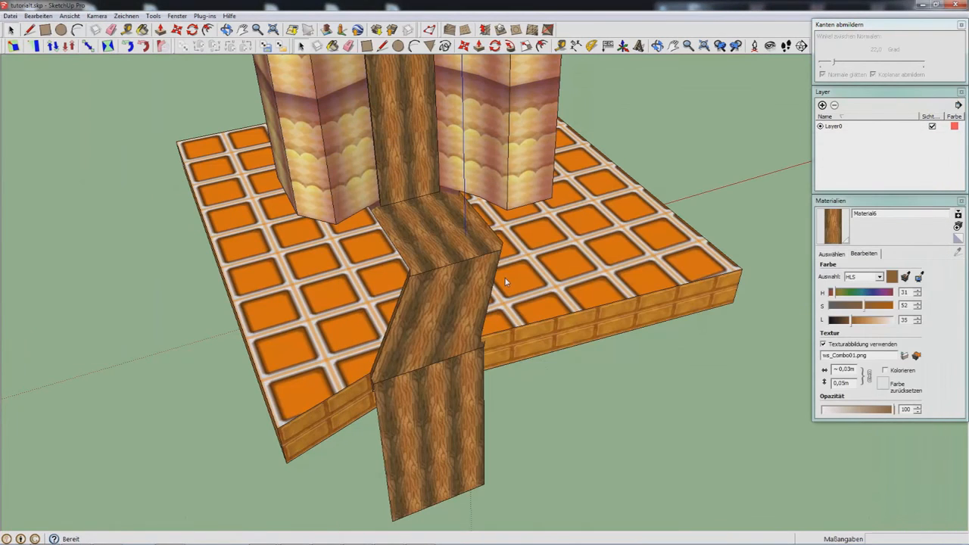
left_click(531, 350)
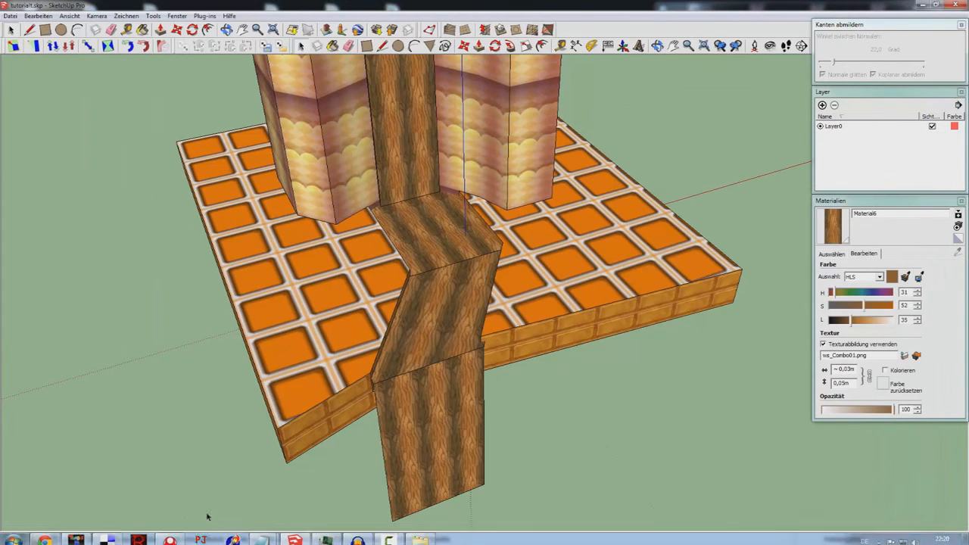
left_click(170, 535)
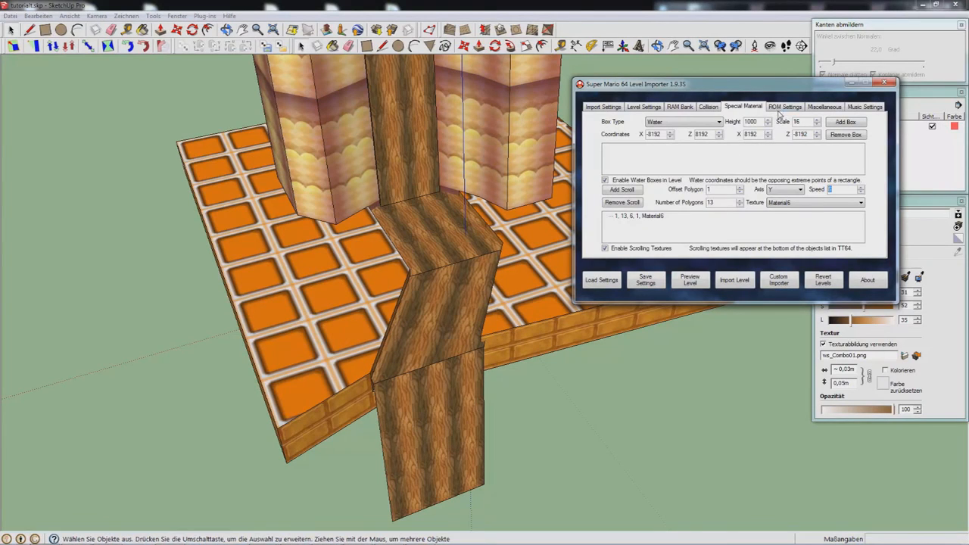
Step: In ROM settings, uncheck Set Start Level and leave the pause menu warp off
left_click(782, 108)
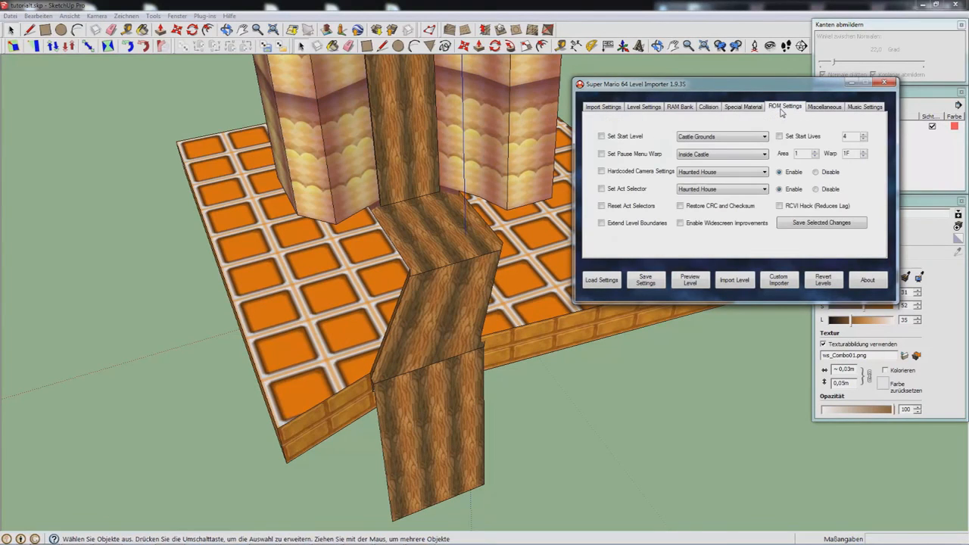
left_click(636, 141)
left_click(645, 156)
left_click(656, 156)
Step: Try hardcoded camera settings for Bob-Omb's Battlefield, then turn them back off
left_click(644, 172)
left_click(718, 174)
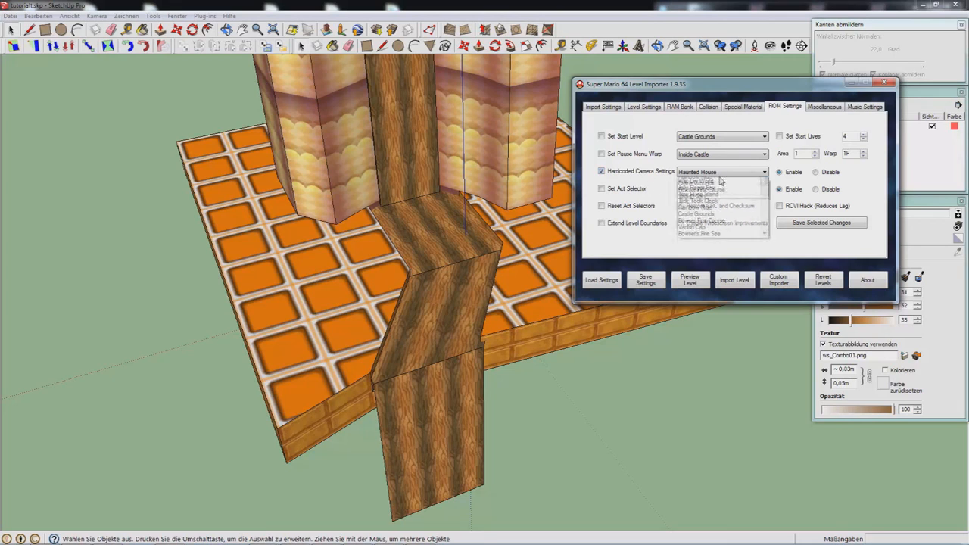
left_click(703, 213)
left_click(817, 172)
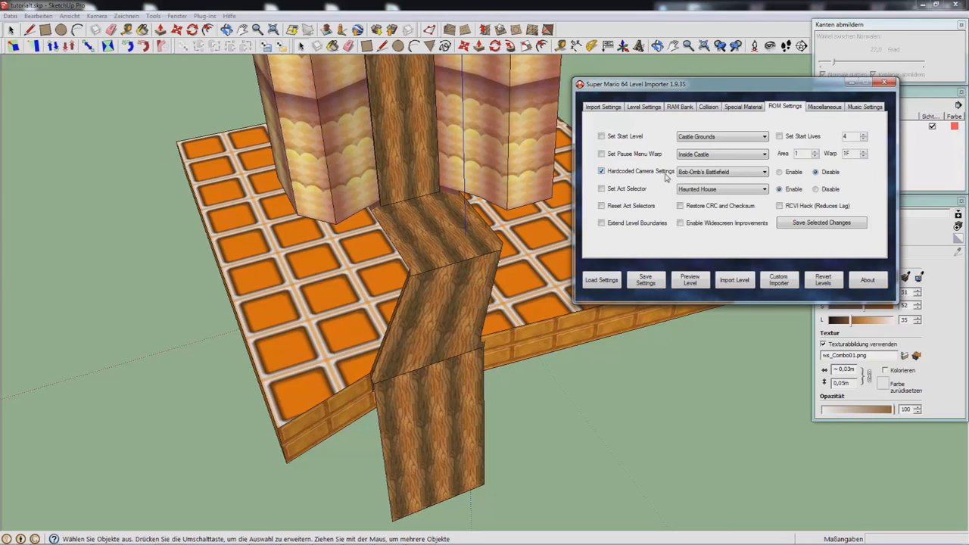
left_click(667, 175)
Step: Set the act selector level to Snow Man's Land and enable Reset Act Selectors
left_click(640, 191)
left_click(703, 189)
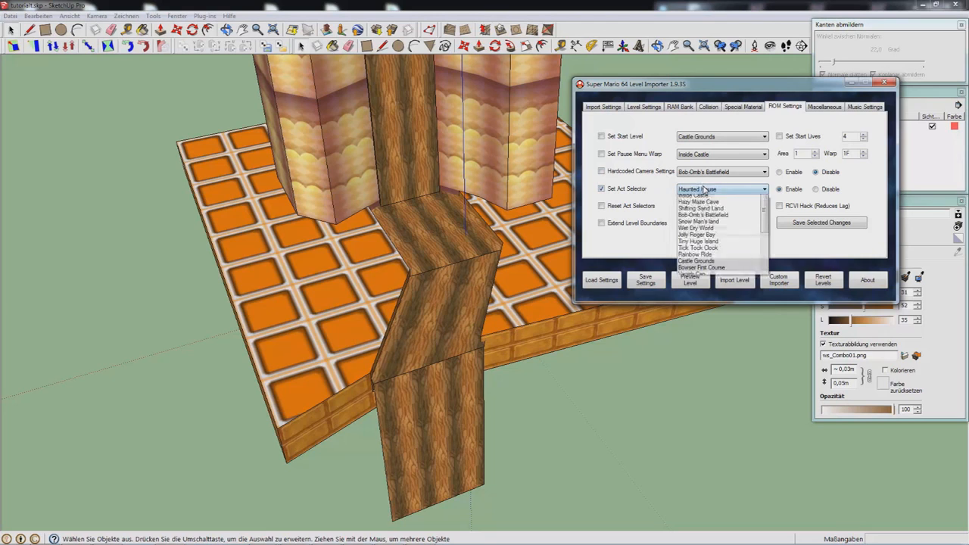
scroll(712, 136, "down", 5)
scroll(727, 250, "up", 6)
left_click(732, 240)
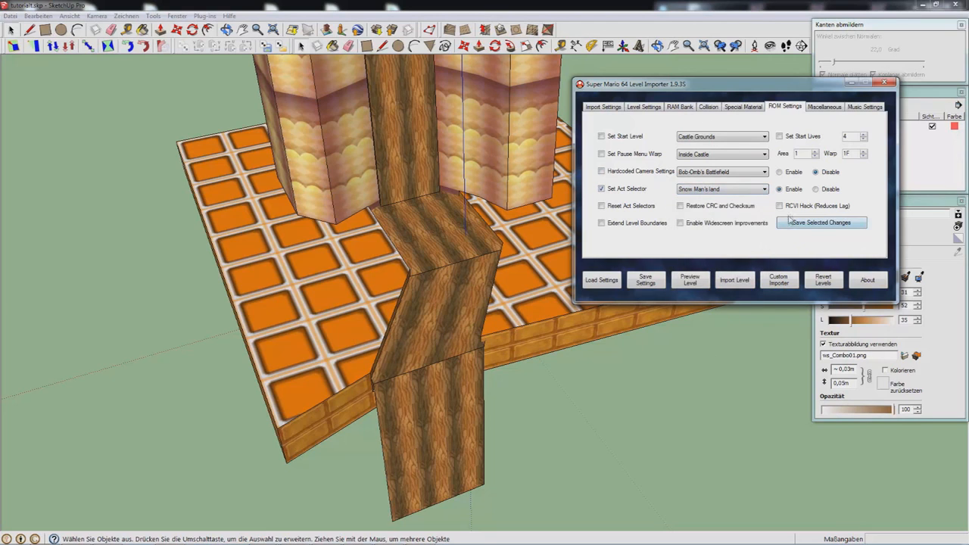
left_click(720, 191)
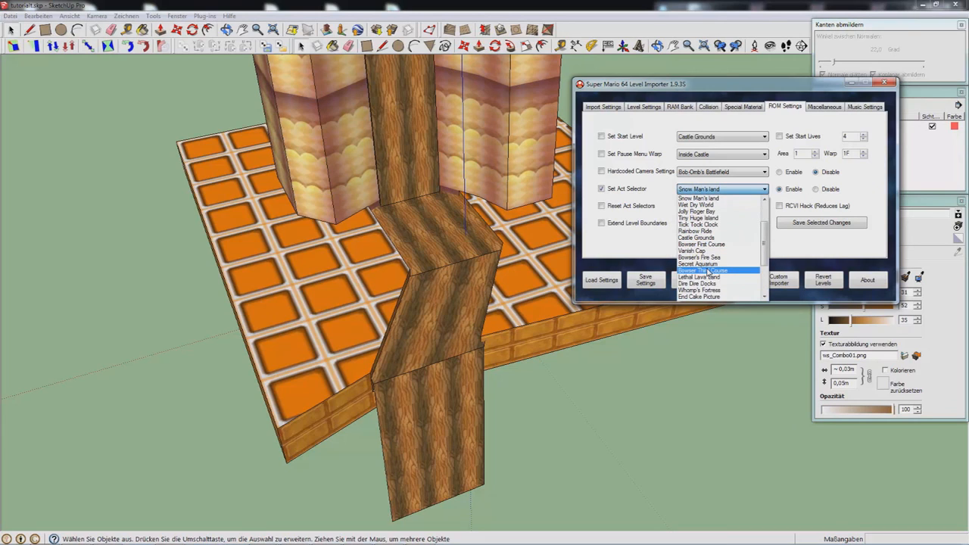
left_click(640, 194)
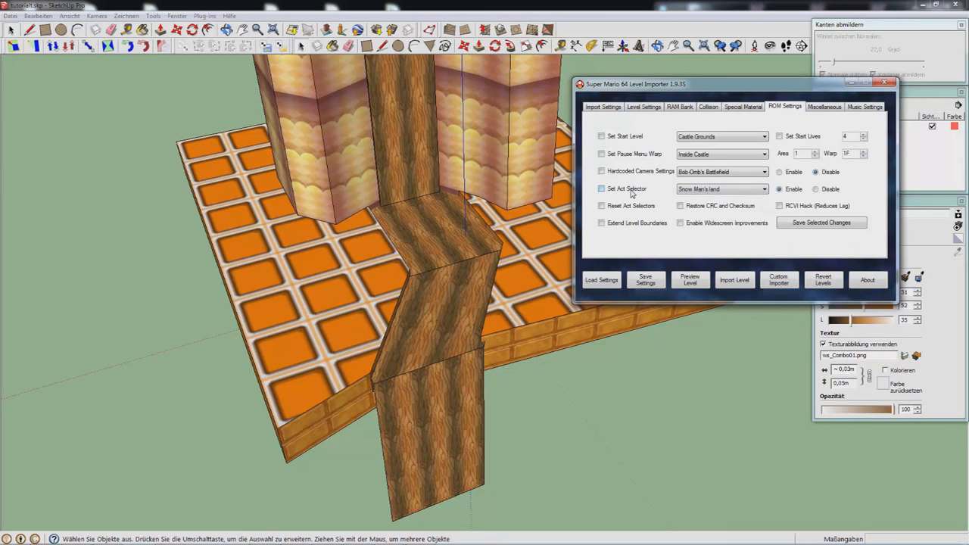
left_click(623, 207)
Step: Uncheck Reset Act Selectors, enable Restore CRC and Checksum, disable RCVI Hack, enable widescreen improvements
left_click(638, 208)
left_click(718, 208)
left_click(812, 212)
left_click(681, 223)
Step: On Miscellaneous, enable a custom star position for Koopa-The-Quick #1 and open the trajectory file picker
left_click(826, 107)
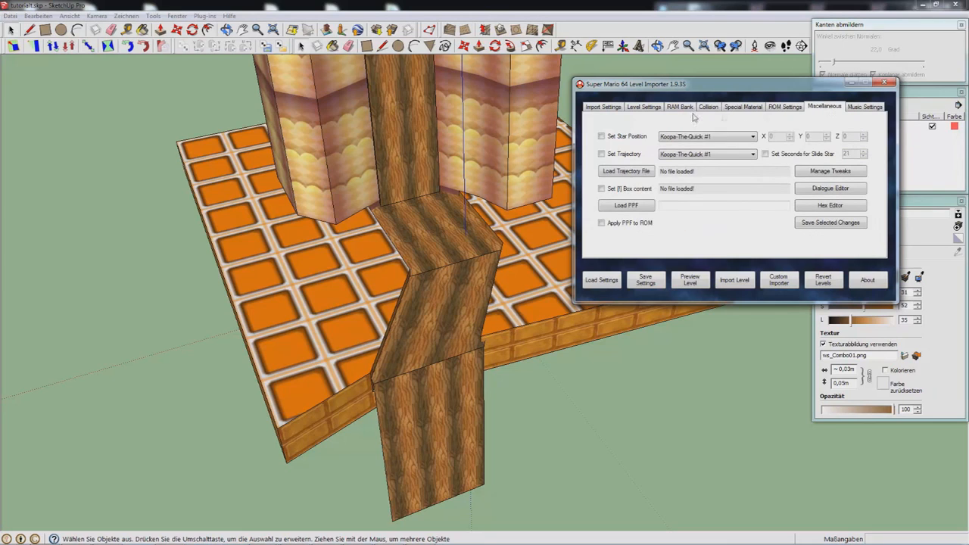
left_click(632, 137)
double_click(809, 136)
double_click(852, 136)
left_click(733, 135)
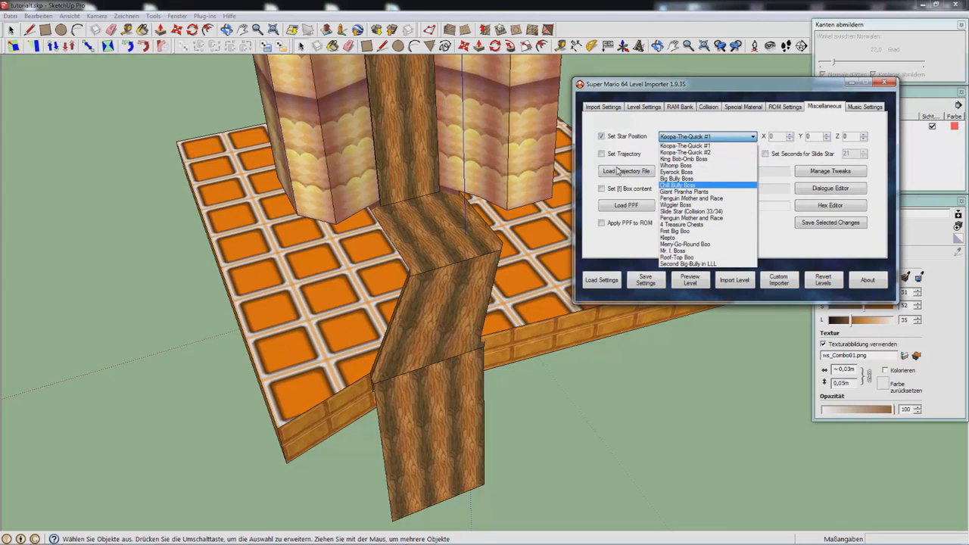
left_click(589, 163)
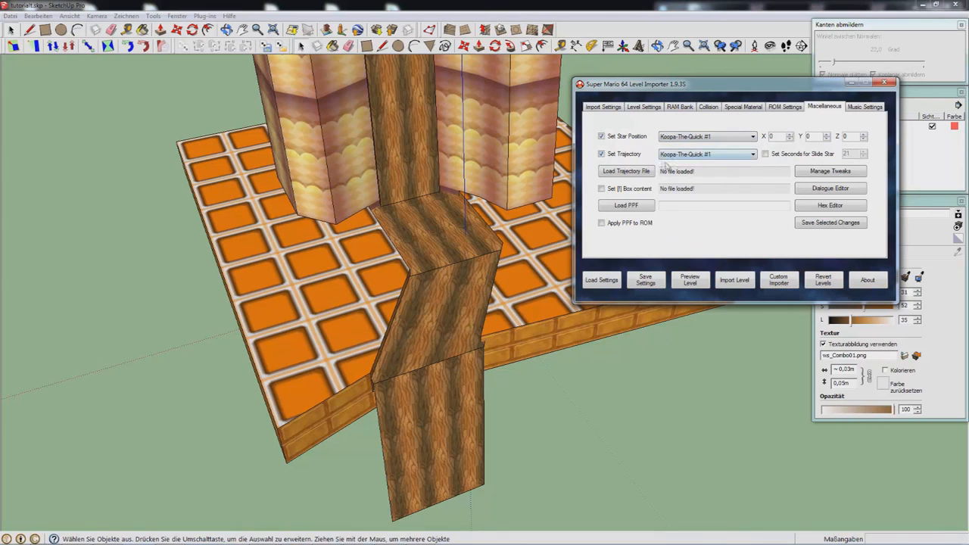
left_click(645, 170)
Step: Launch Notepad and type the trajectory points 200,-47,4545 and 900,456,4801
left_click(13, 536)
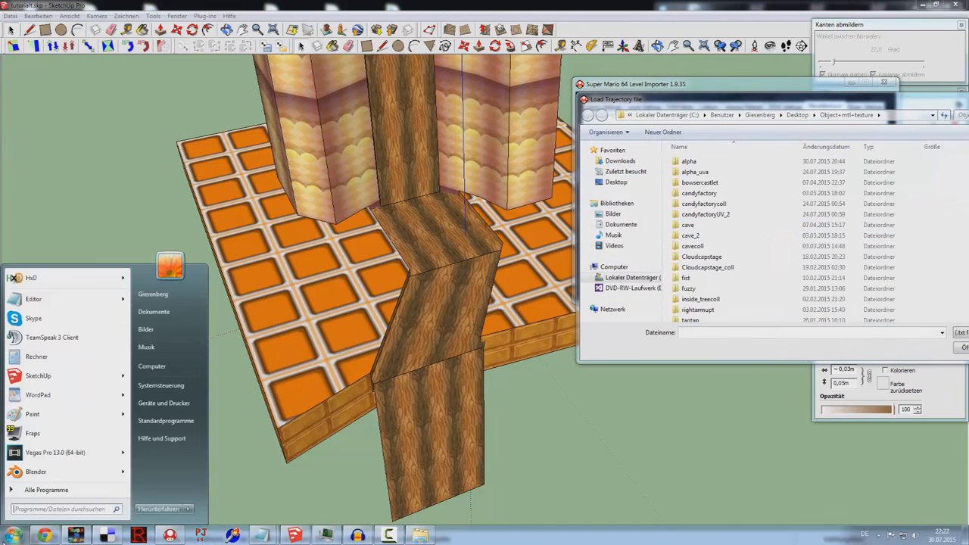
type("edit")
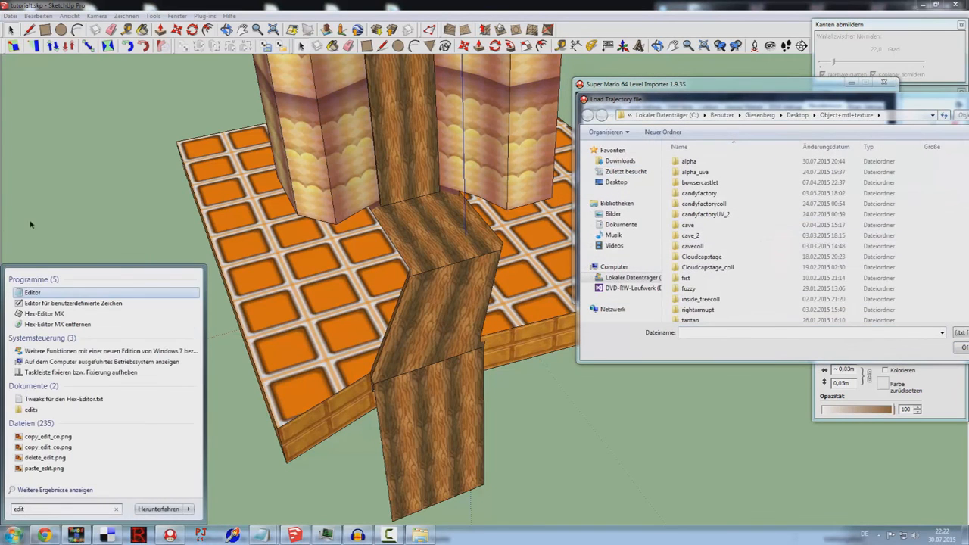
left_click(41, 291)
left_click_drag(731, 14, 239, 41)
type("200,")
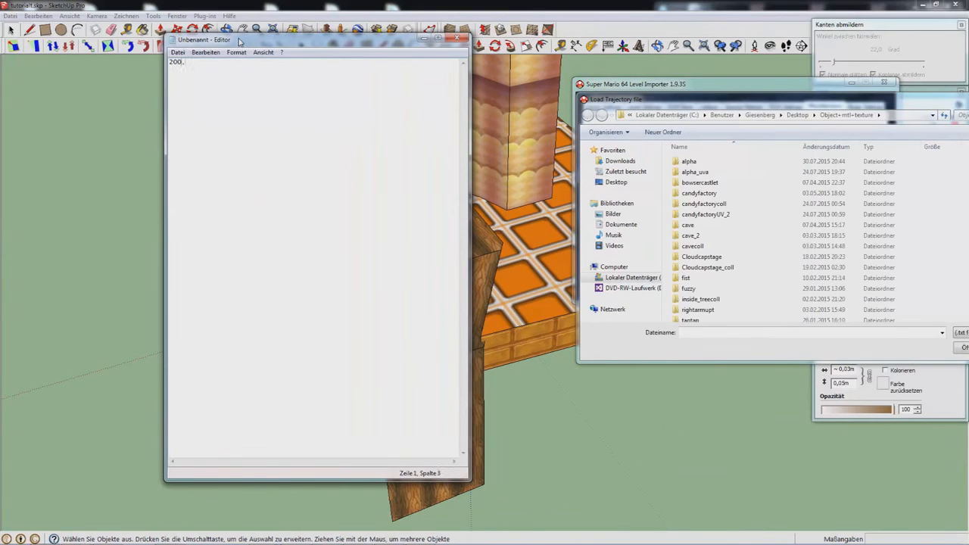
type("-47,454")
type("5 ")
type("900")
type(",456,")
type("4801")
Step: Move the Load Trajectory dialog aside and review the typed points
left_click_drag(794, 114, 713, 210)
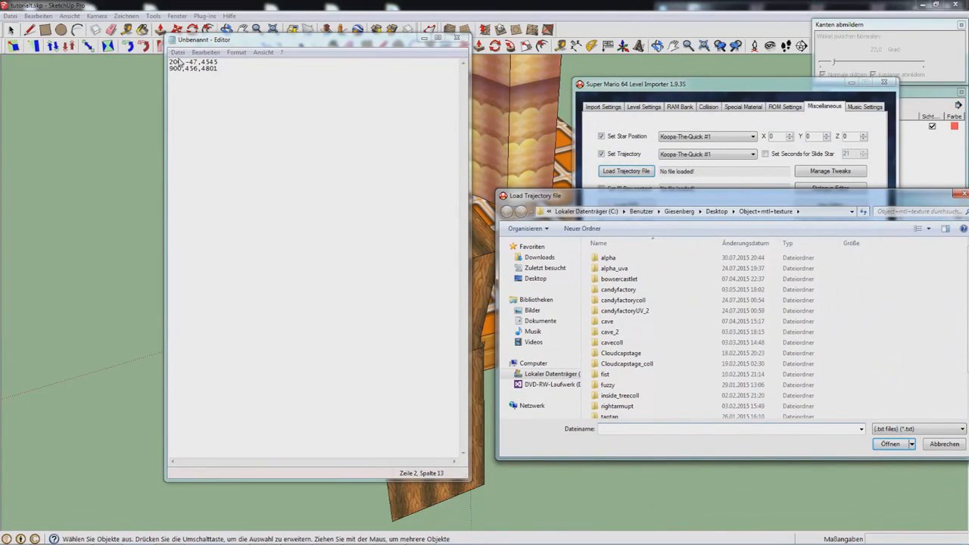
mouse_move(181, 62)
left_mouse_down()
mouse_move(168, 63)
mouse_move(193, 63)
mouse_move(185, 63)
left_mouse_up()
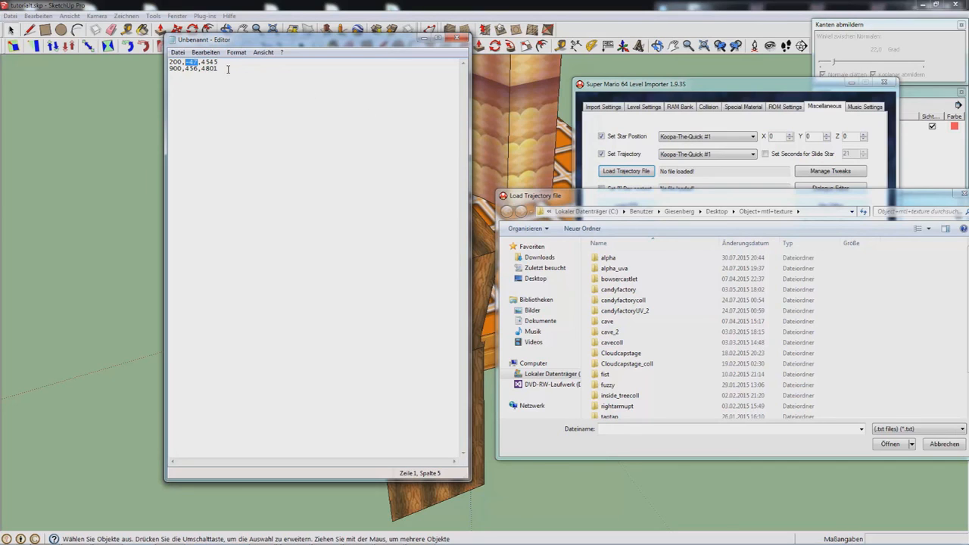
left_click_drag(215, 69, 161, 73)
left_click_drag(663, 196, 414, 180)
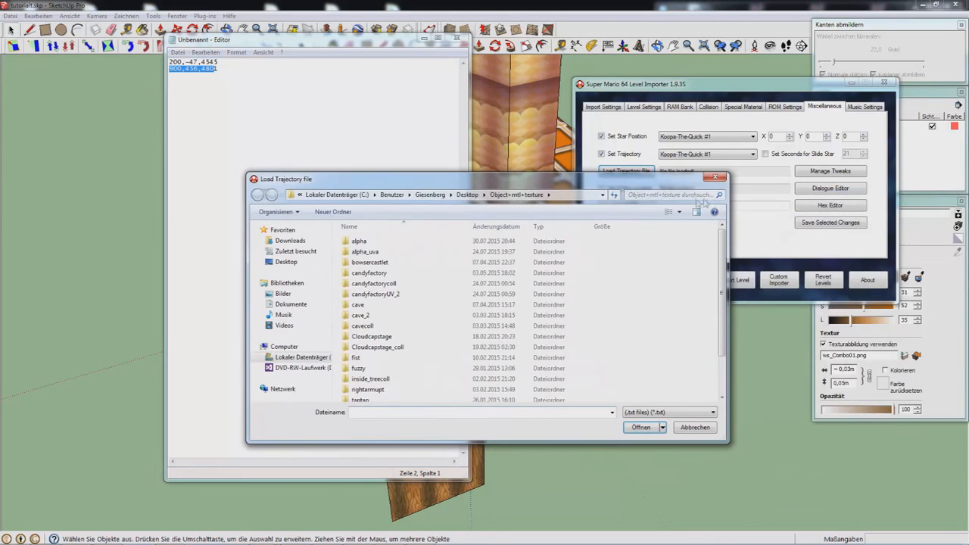
Step: Set the trajectory picker aside and open ItemBoxDefaultContents.txt in Notepad via a Start-menu search for "item"
left_click(715, 178)
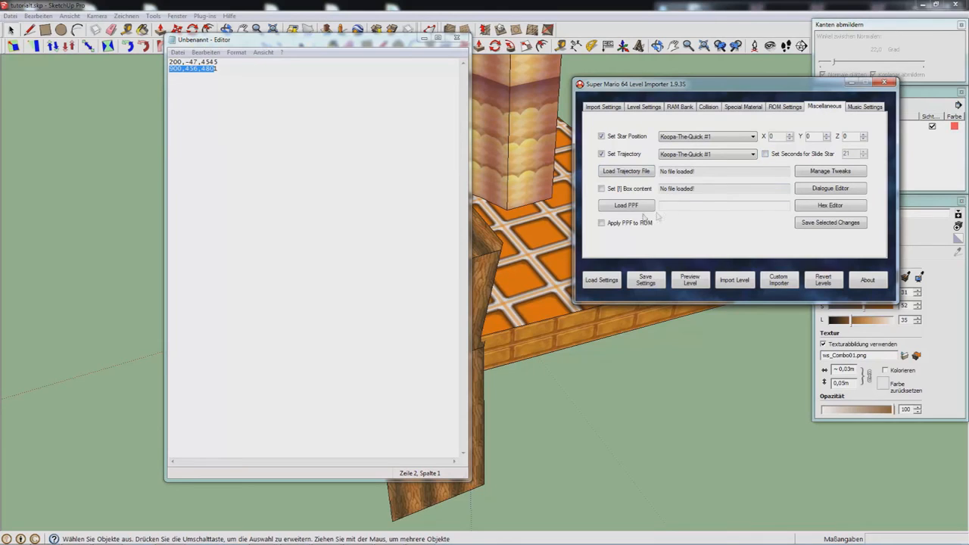
left_click(628, 191)
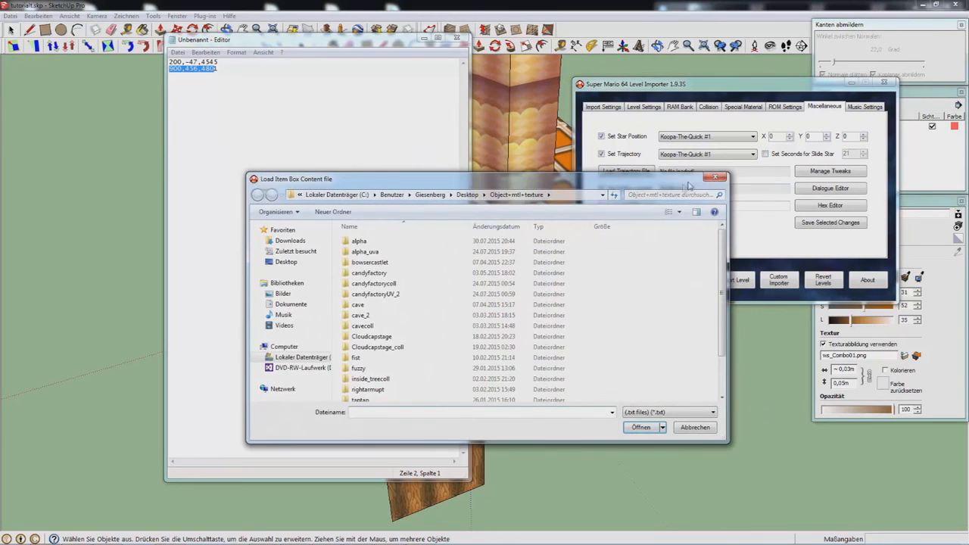
left_click(11, 537)
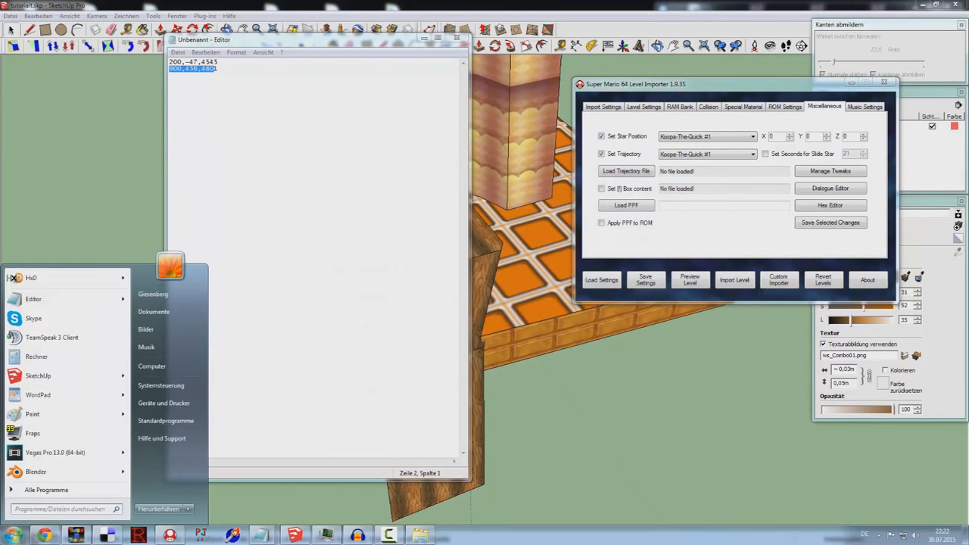
type("item")
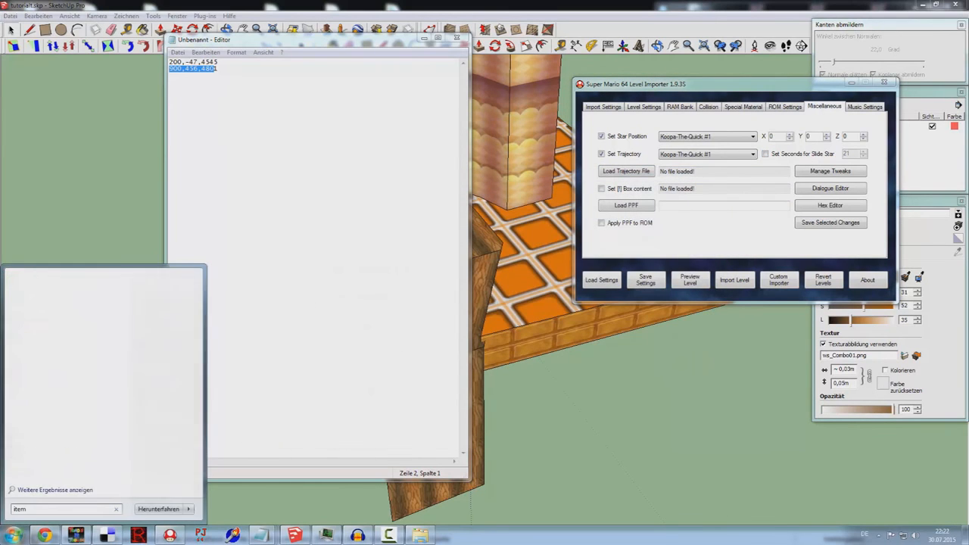
left_click(63, 382)
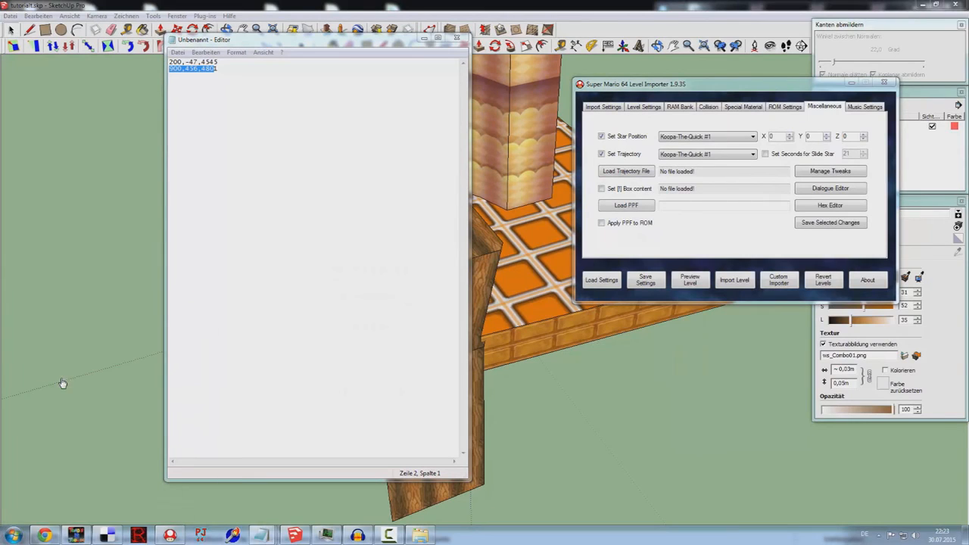
Step: Review the item box entries, noting the first entry's 87 value and selecting entries 05 through 0E
left_click_drag(772, 6, 256, 57)
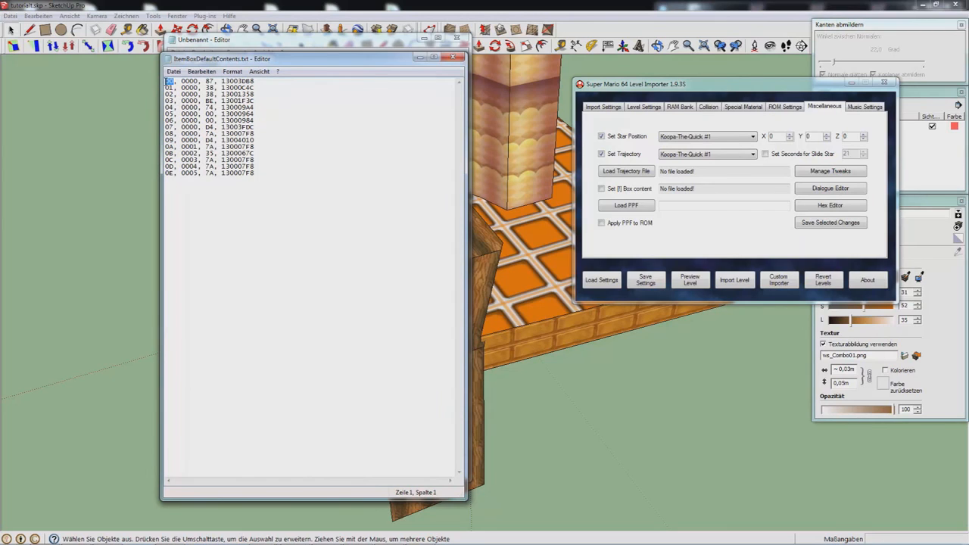
left_click_drag(199, 82, 186, 81)
mouse_move(216, 81)
left_mouse_down()
mouse_move(206, 81)
mouse_move(222, 81)
left_mouse_up()
left_click_drag(265, 178, 91, 114)
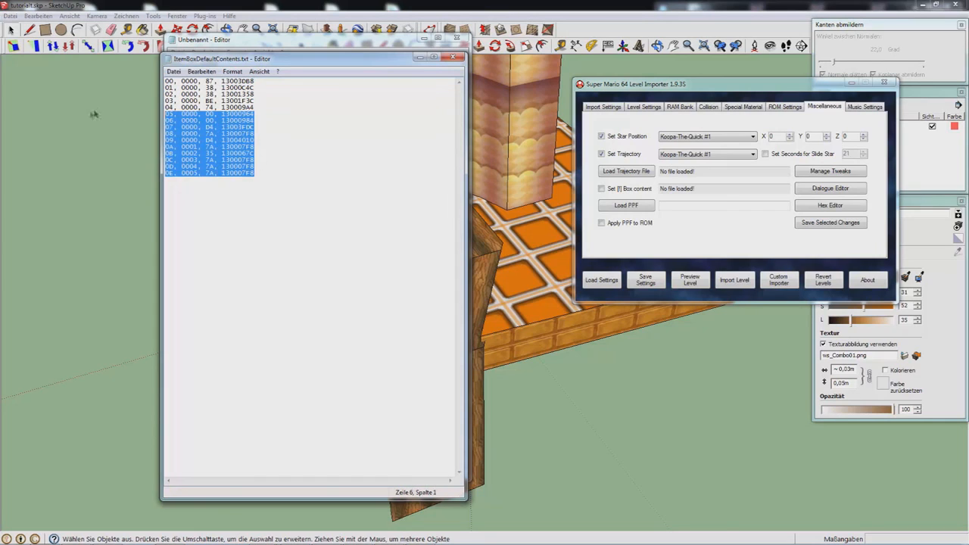
Step: Close the item box file, enable Apply PPF to ROM, and show the Music Settings page
left_click(453, 57)
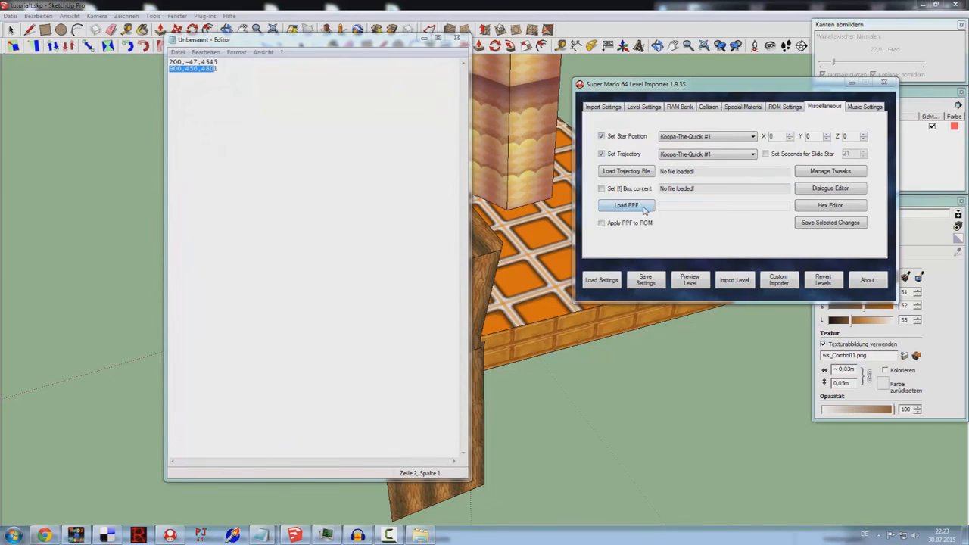
left_click(646, 209)
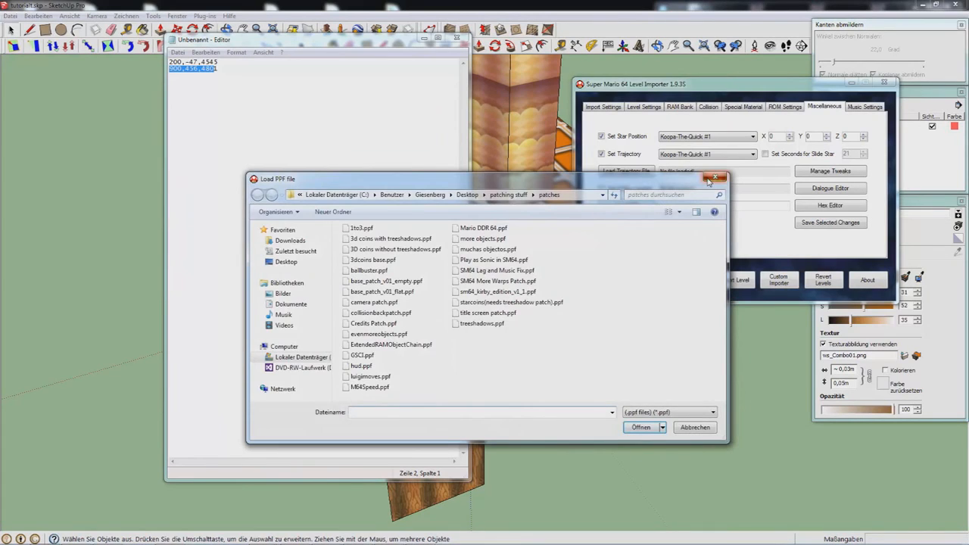
left_click(714, 178)
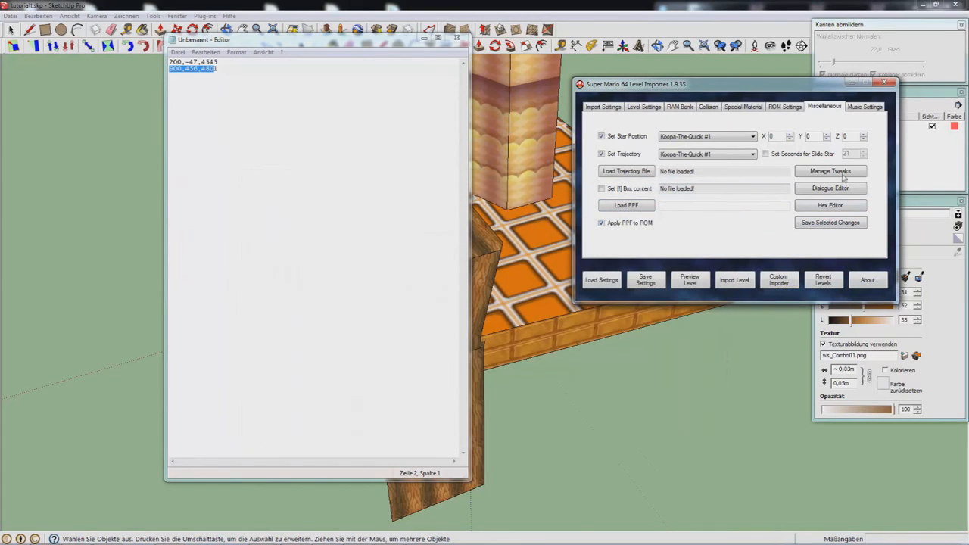
left_click(872, 109)
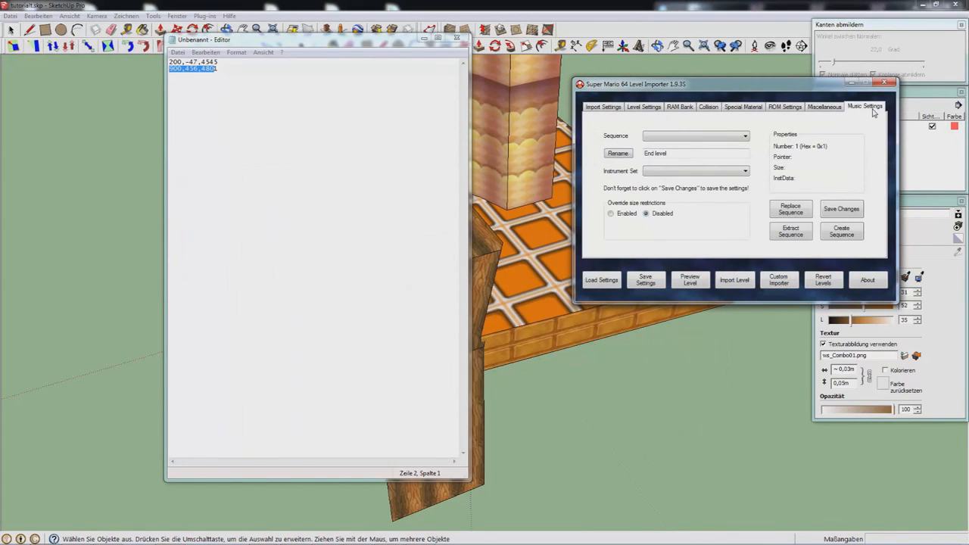